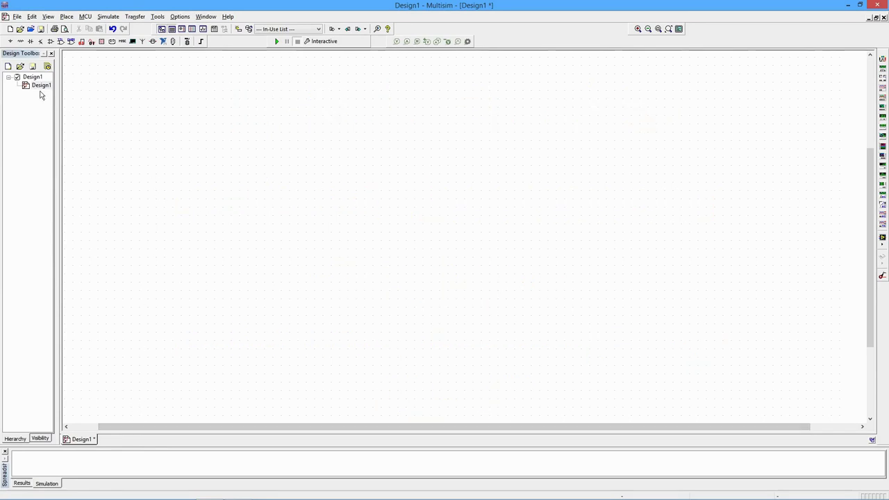
Place two 1kΩ rated resistors: R1 at the upper left and R2 lower down.
left_click(21, 41)
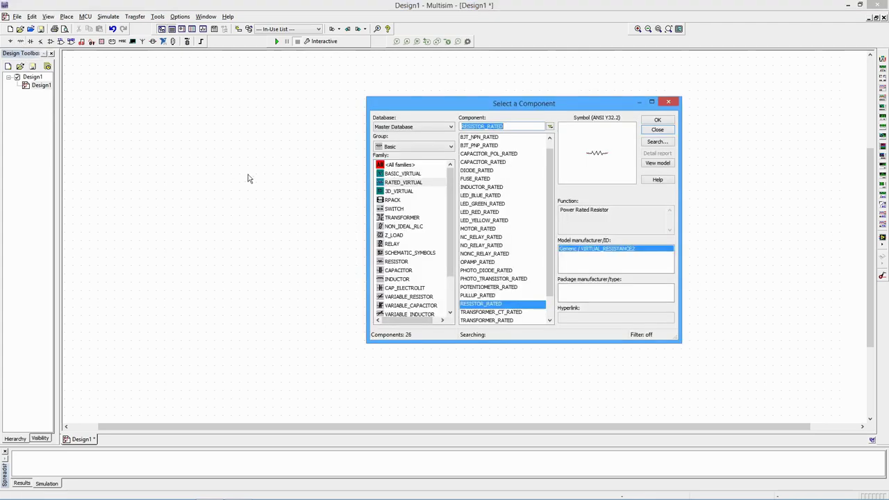
left_click(392, 183)
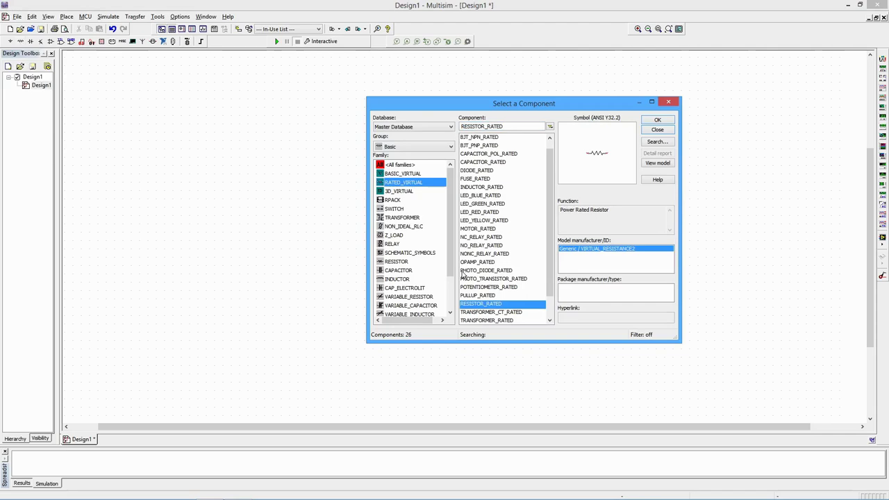
left_click(490, 306)
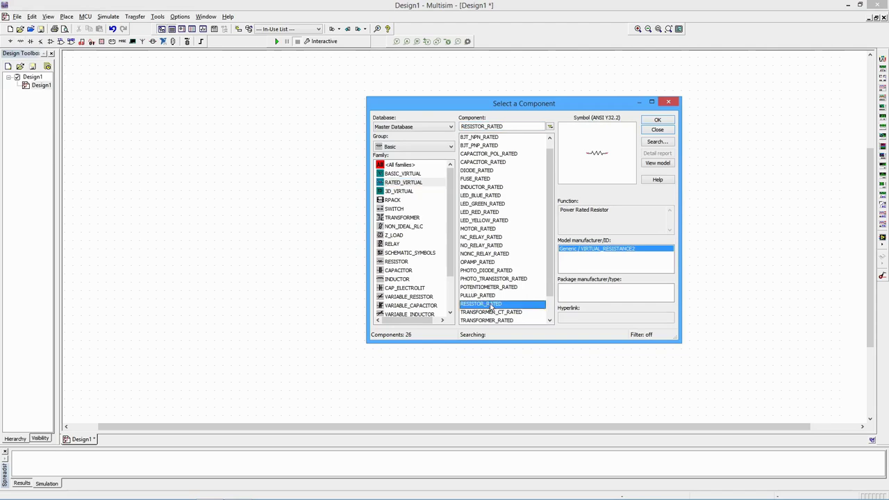
double_click(493, 306)
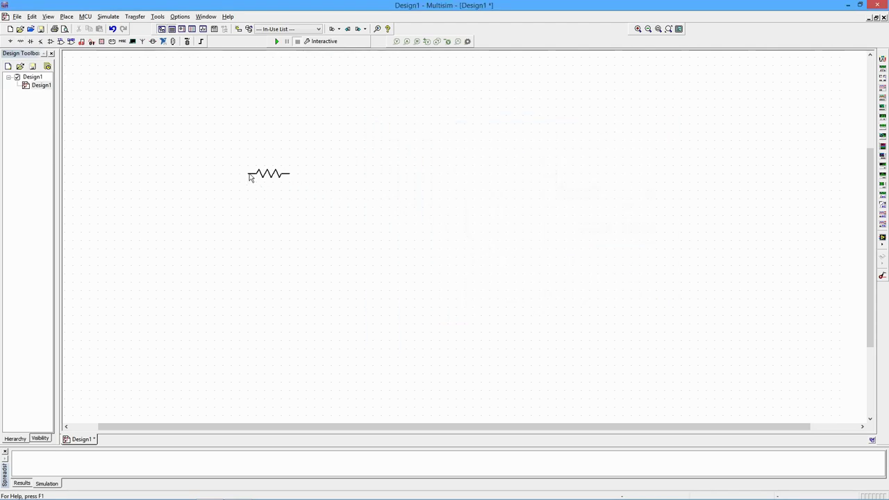
left_click(236, 139)
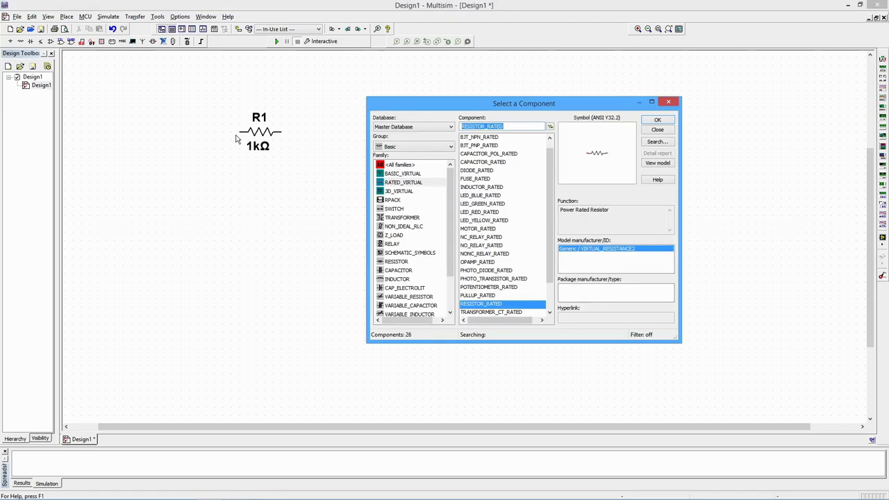
left_click(665, 121)
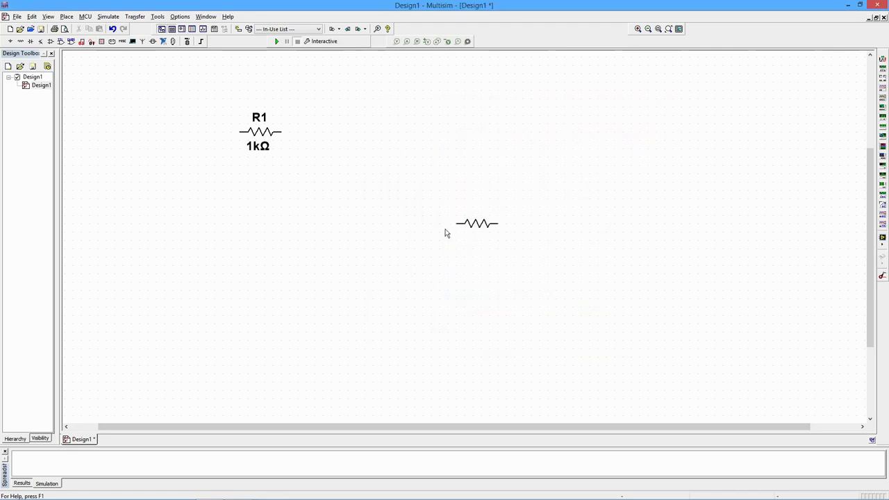
left_click(349, 281)
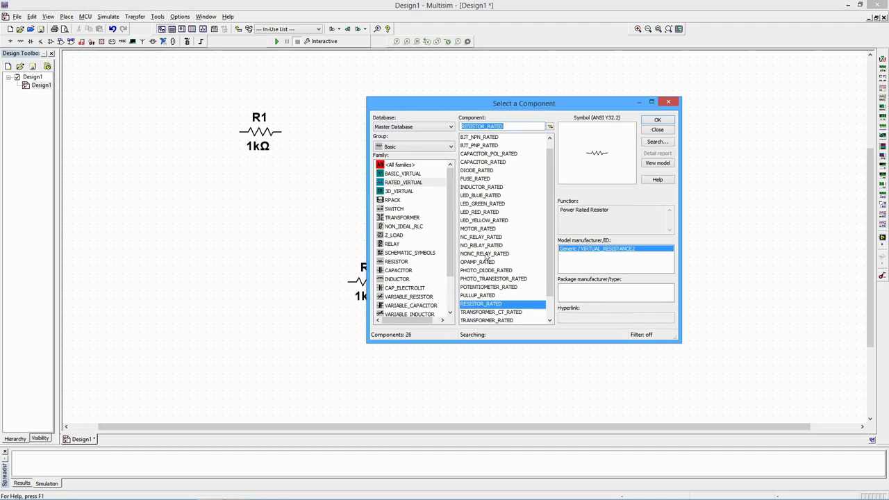
Place a 1uF rated capacitor C1 between the two resistors.
left_click(496, 164)
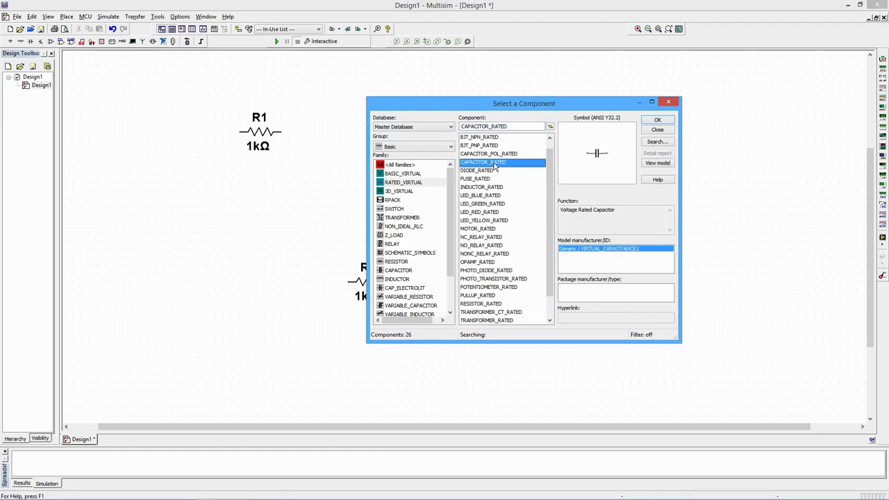
double_click(495, 164)
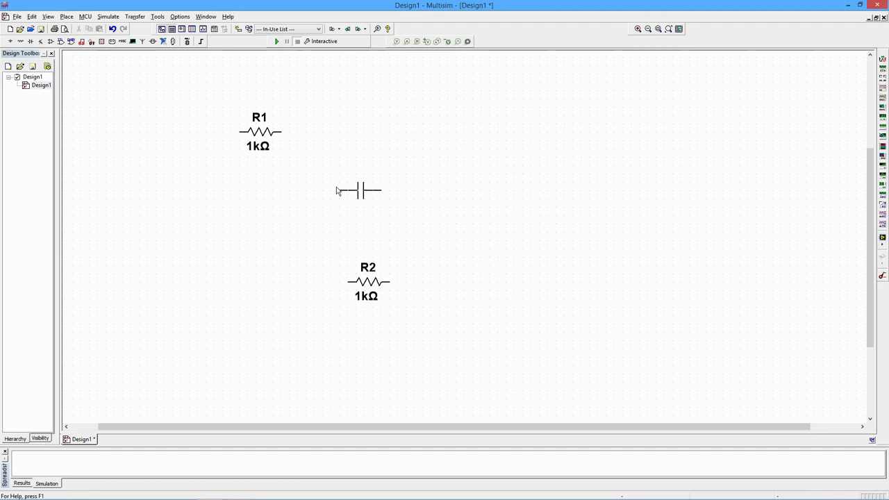
left_click(336, 188)
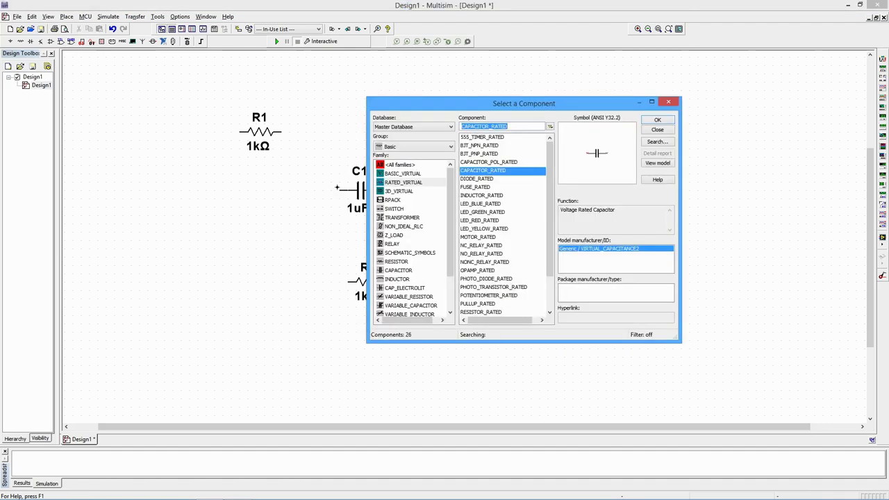
left_click(649, 129)
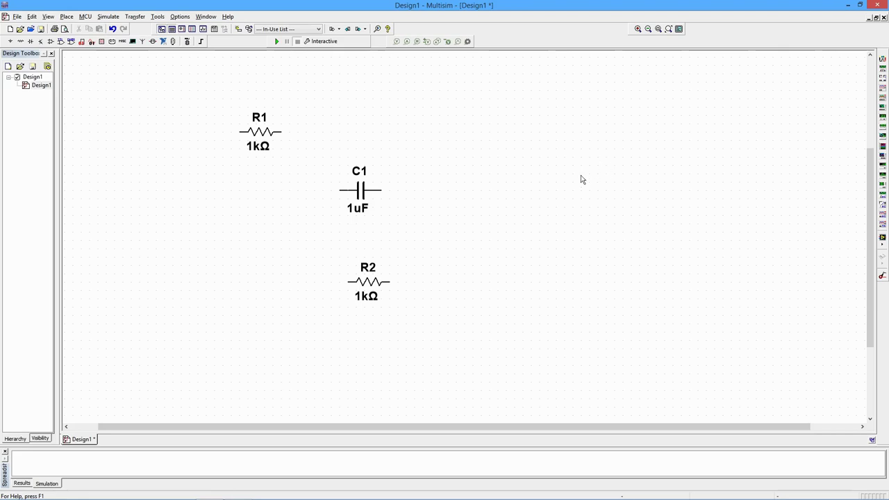
Rotate C1 and R2 to vertical with Ctrl+R and move R2 up beneath C1.
left_click(357, 193)
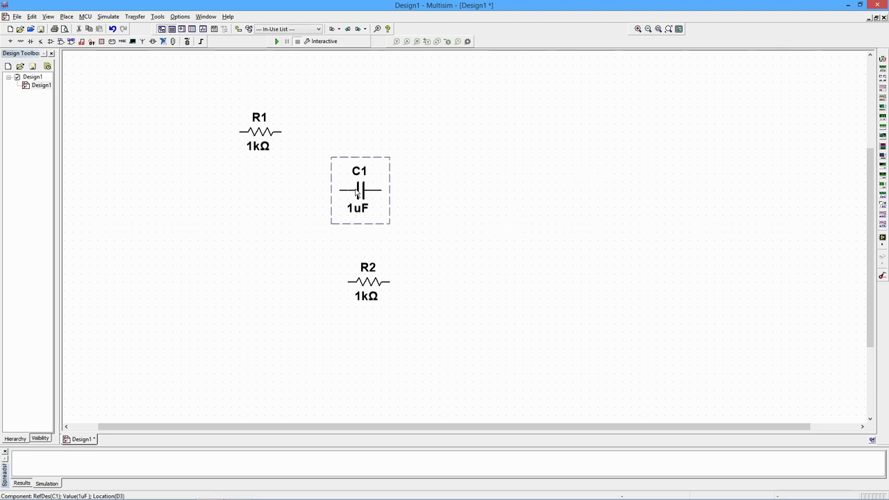
left_click(373, 284, "shift")
key("ctrl+r")
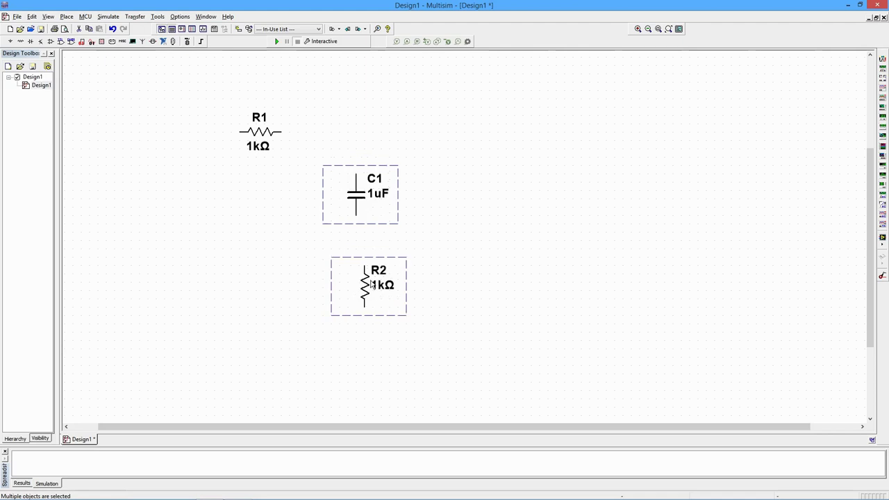
left_click(297, 250)
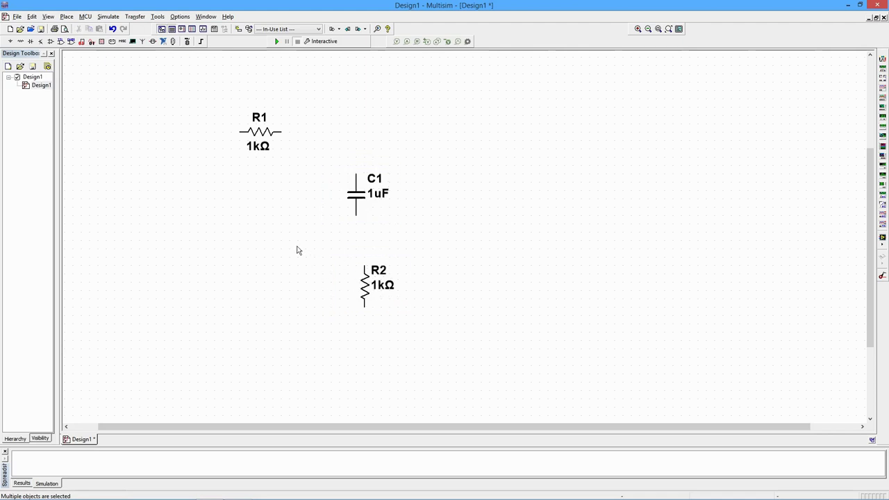
left_click(368, 286)
left_click_drag(362, 285, 361, 275)
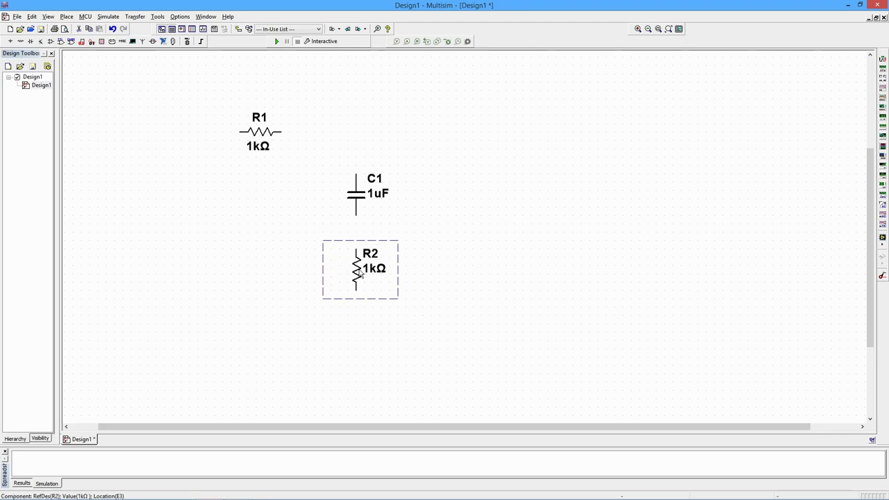
Change R1's resistance to 820Ω.
double_click(275, 132)
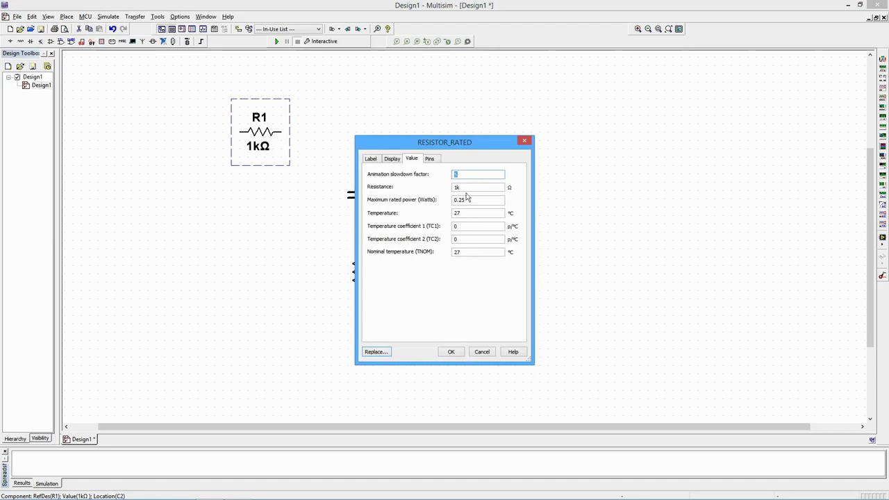
type("5")
key("Tab")
type("8")
key("Return")
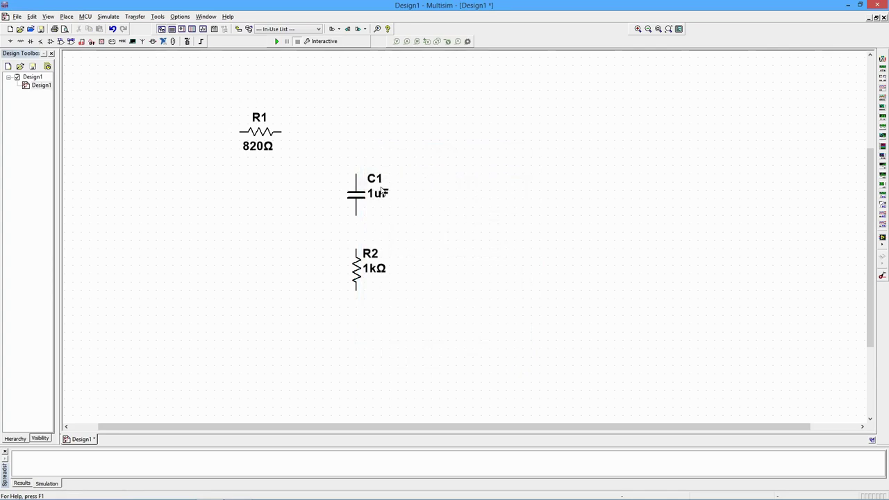
Change R2's resistance from 1kΩ to 360Ω.
double_click(357, 276)
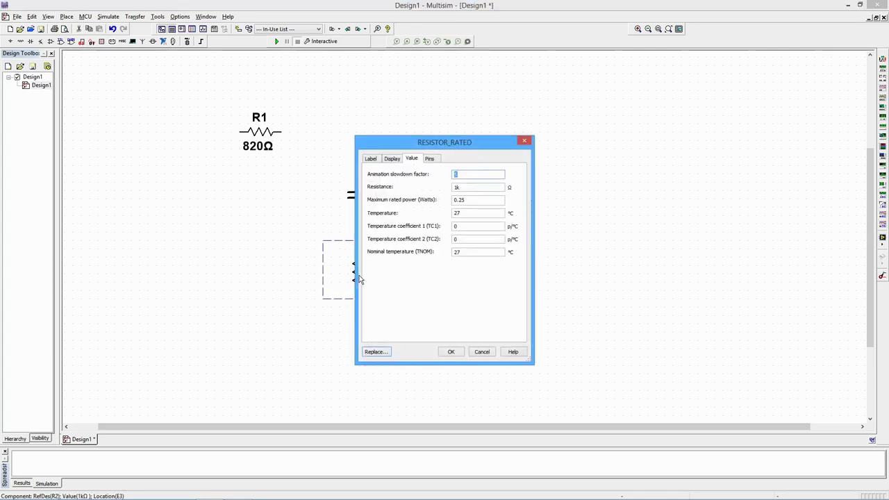
type("5")
double_click(464, 187)
type("360")
key("Return")
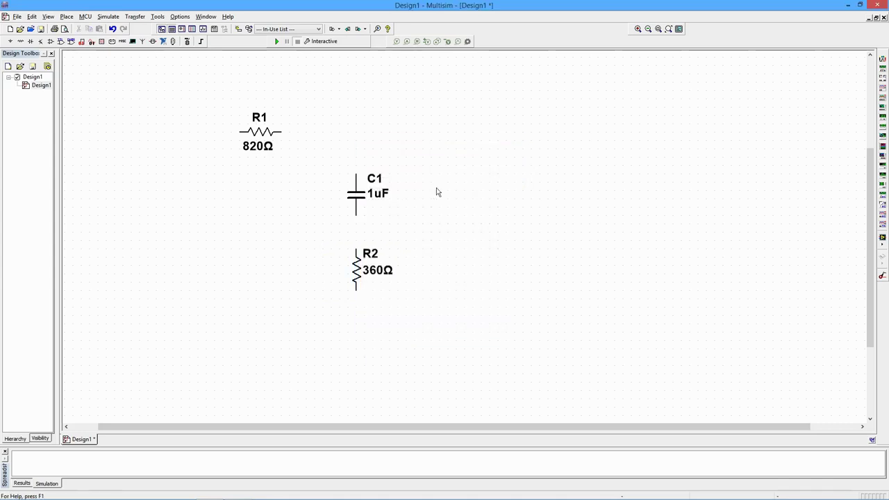
Change C1's capacitance from 1uF to 50nF.
double_click(357, 197)
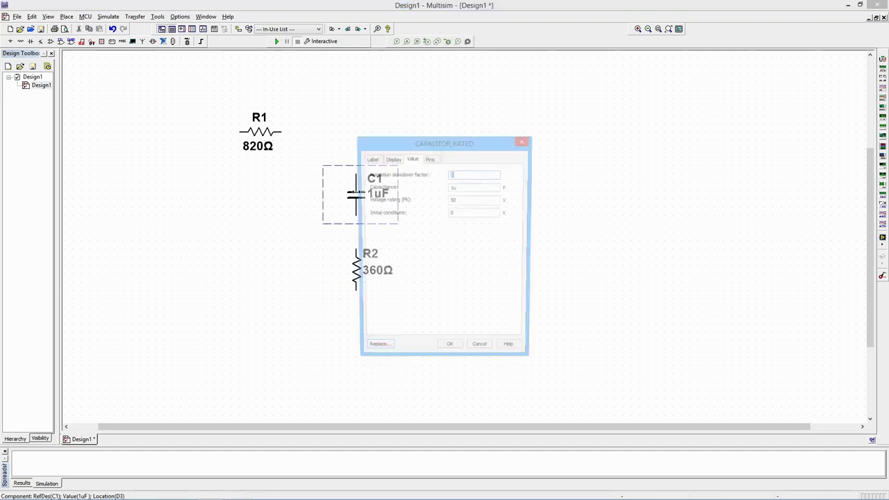
left_click(471, 188)
double_click(471, 187)
type("50n")
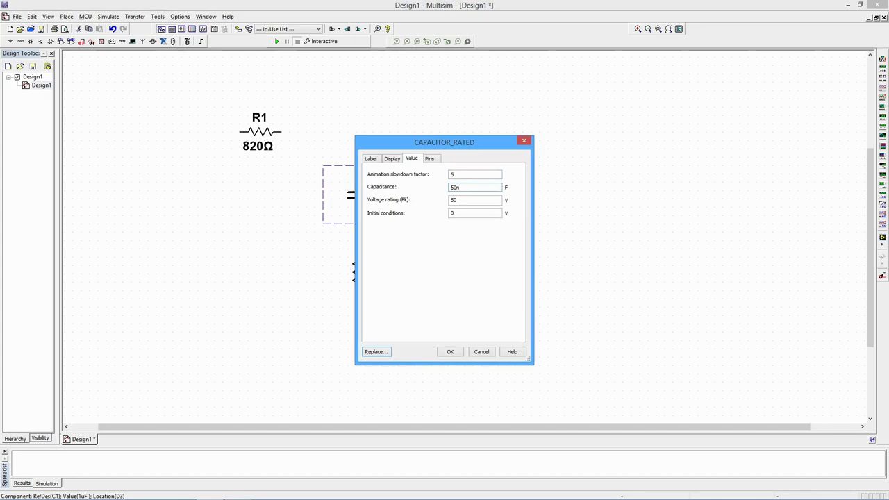
key("Return")
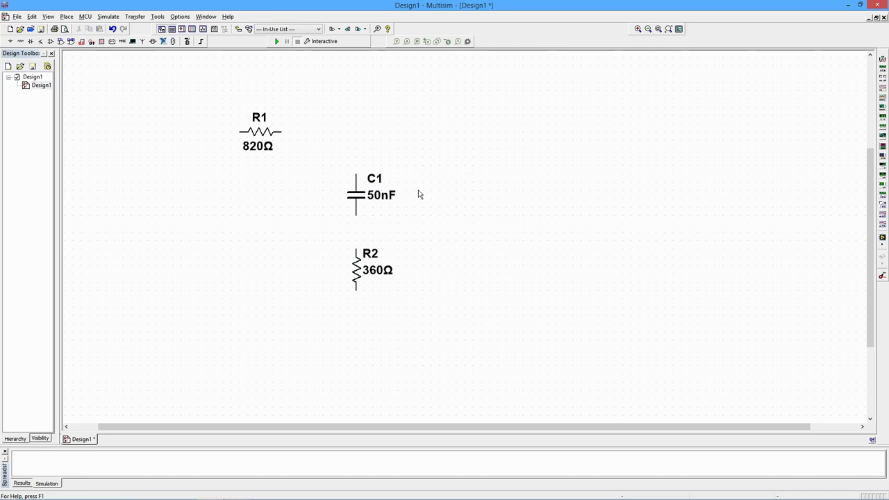
Place a ground symbol at the lower left of the schematic.
left_click(11, 42)
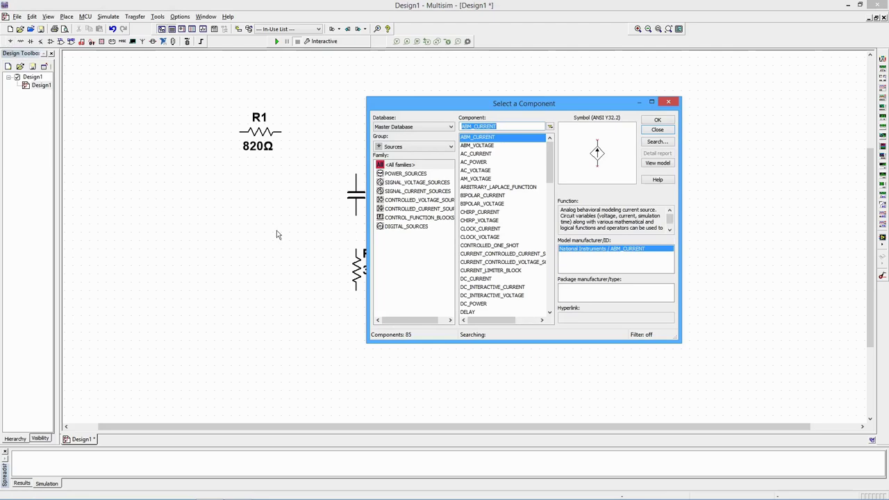
left_click(396, 176)
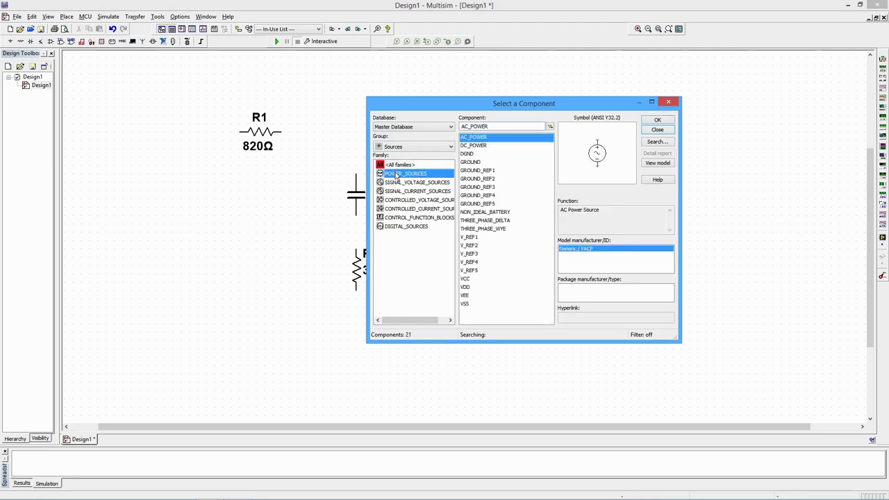
double_click(472, 163)
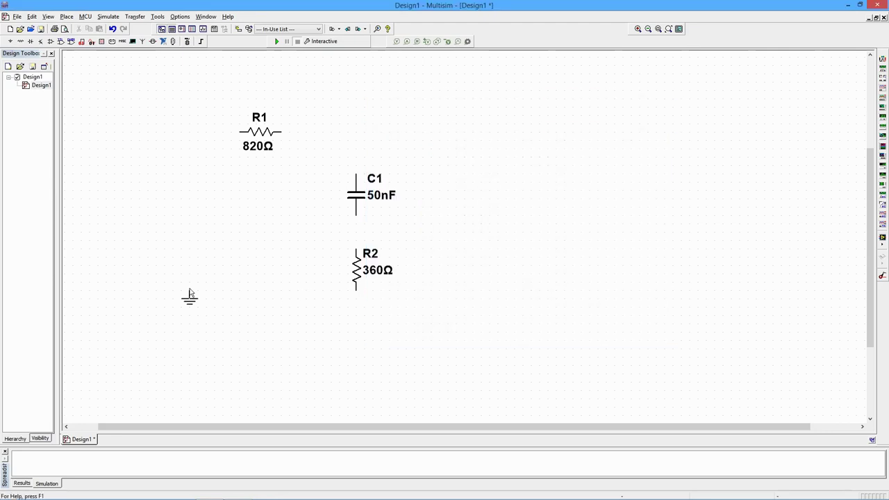
left_click(162, 328)
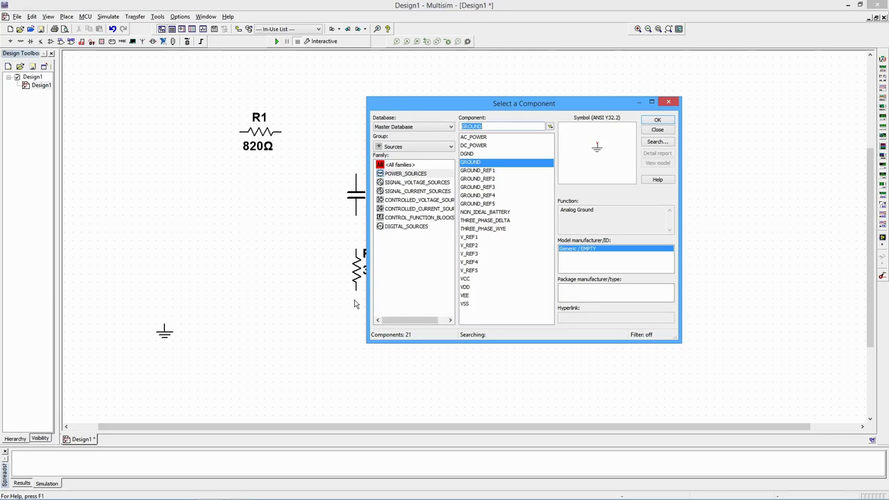
Place AC voltage source V1 above the ground and select its 1kHz frequency value.
left_click(416, 183)
key("Return")
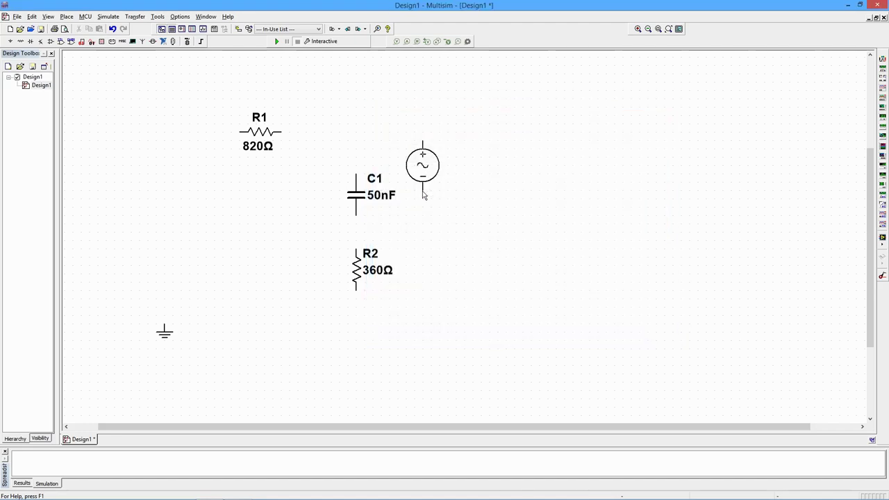
left_click(167, 254)
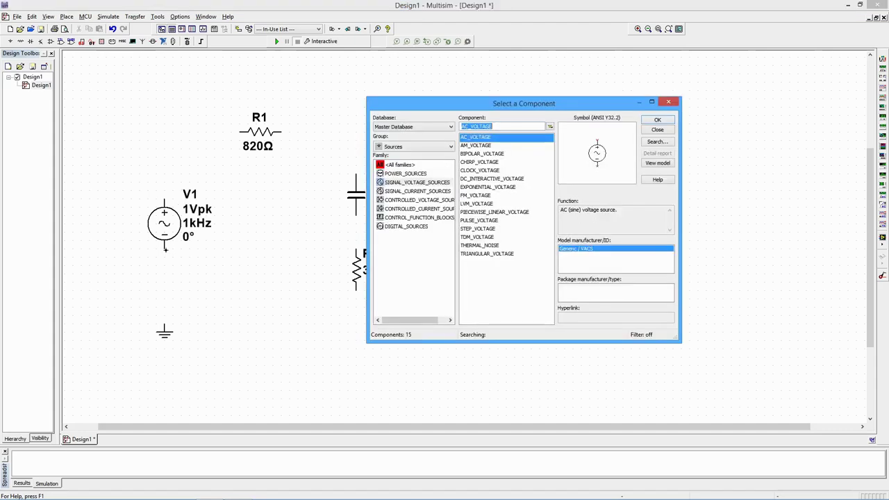
left_click(656, 130)
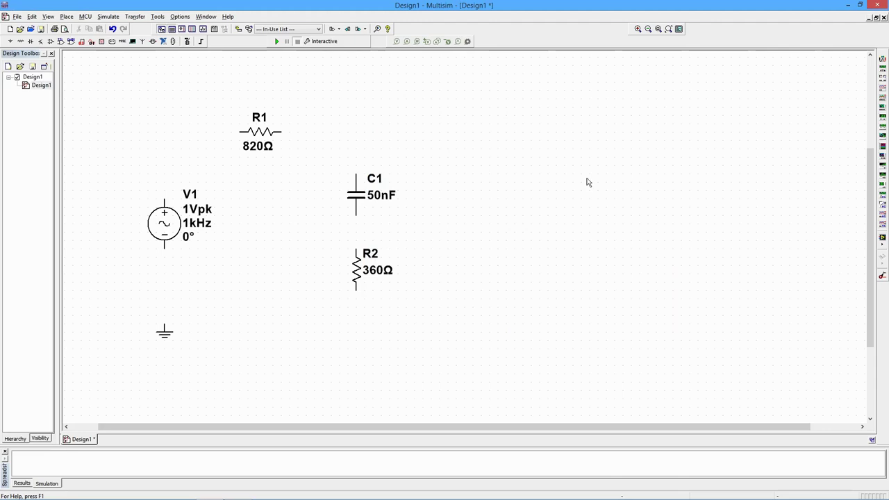
double_click(172, 224)
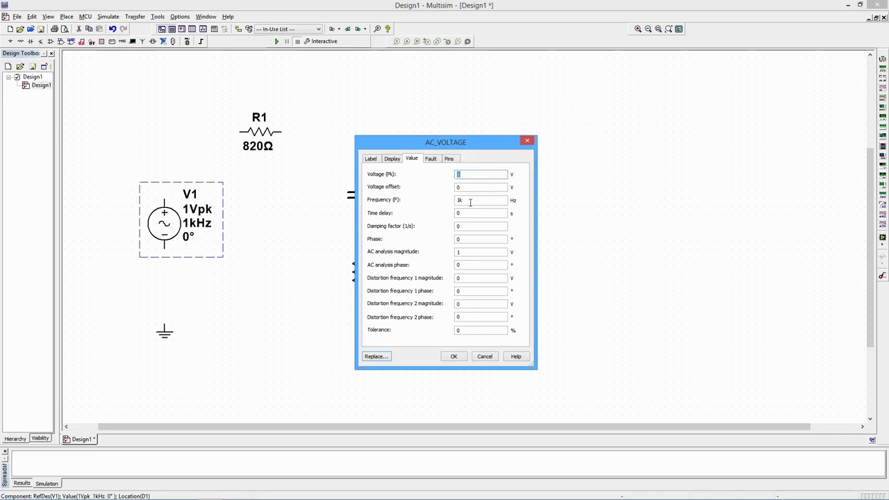
double_click(470, 202)
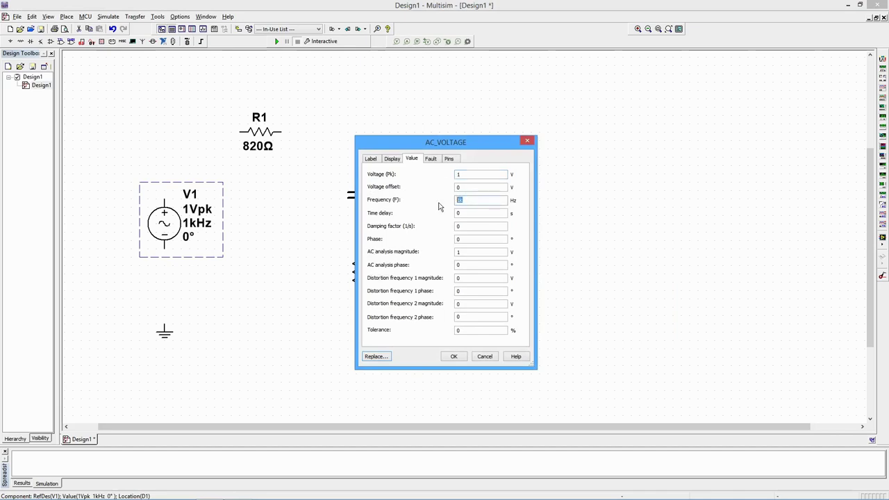
Confirm V1's settings, then wire ground, V1, R1, C1 and R2 back to V1's grounded lead.
left_click(455, 357)
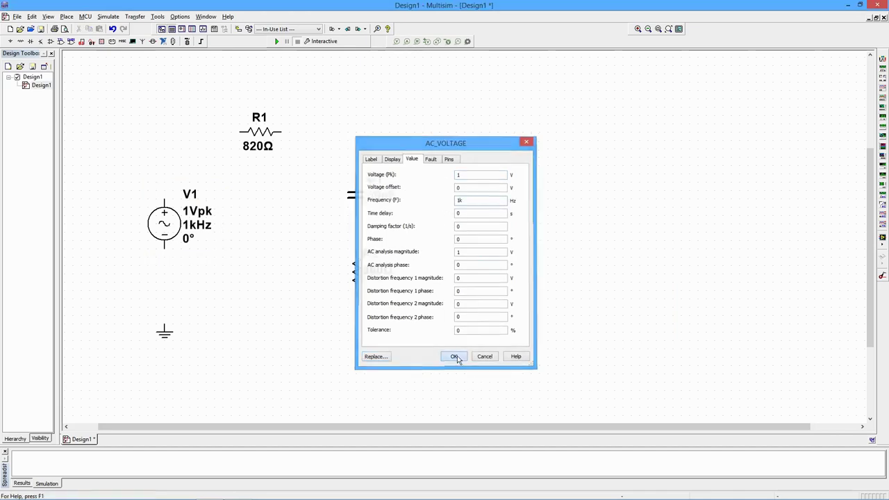
left_click(165, 323)
left_click(164, 247)
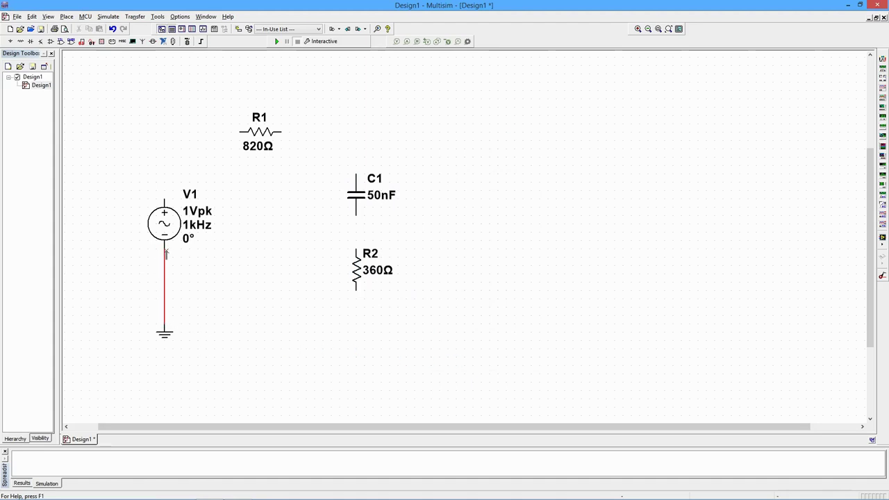
left_click(164, 199)
left_click(242, 132)
left_click(281, 132)
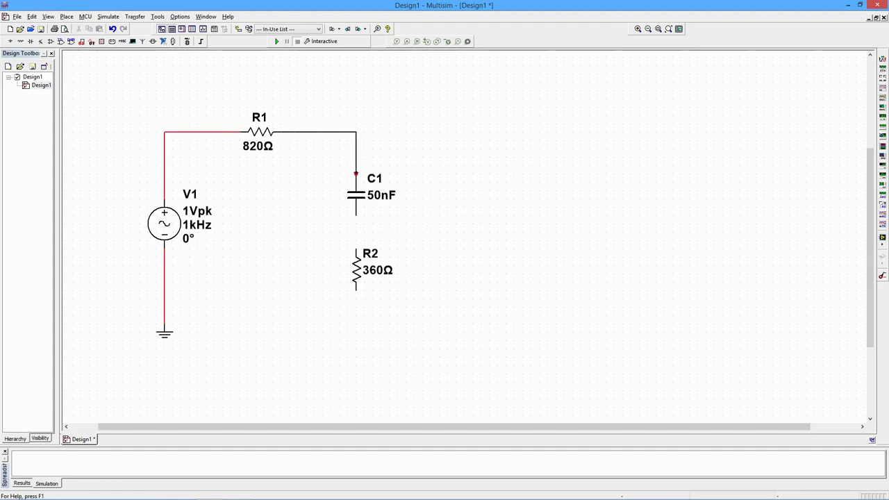
left_click(356, 175)
left_click(355, 215)
left_click(355, 250)
left_click(356, 291)
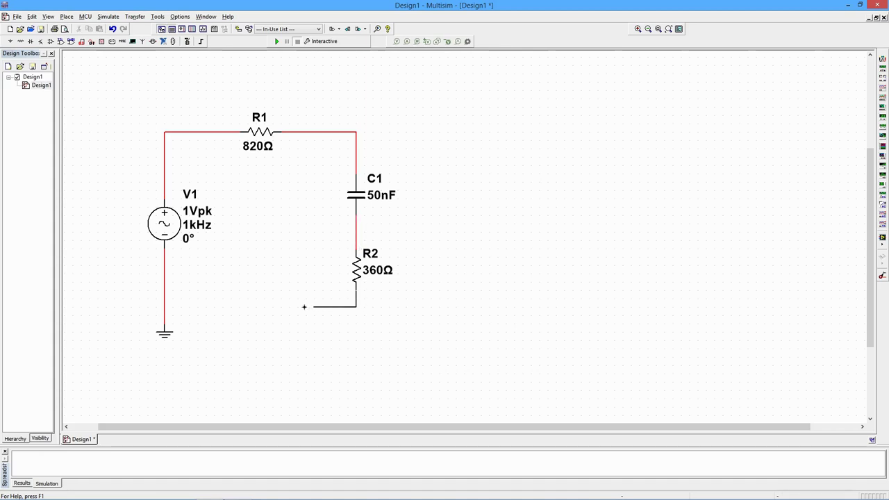
left_click(164, 299)
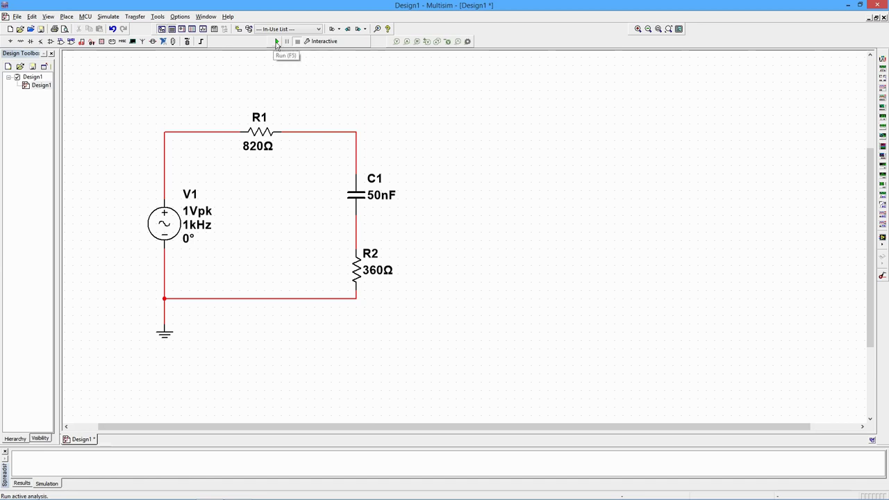
Run the simulation, probe the voltage after R1, then at the C1–R2 node, then delete the probe.
left_click(277, 42)
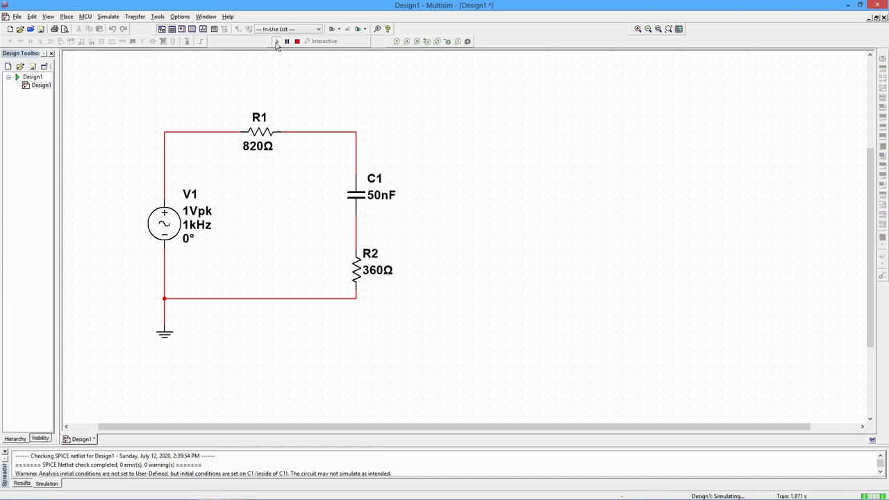
left_click(396, 42)
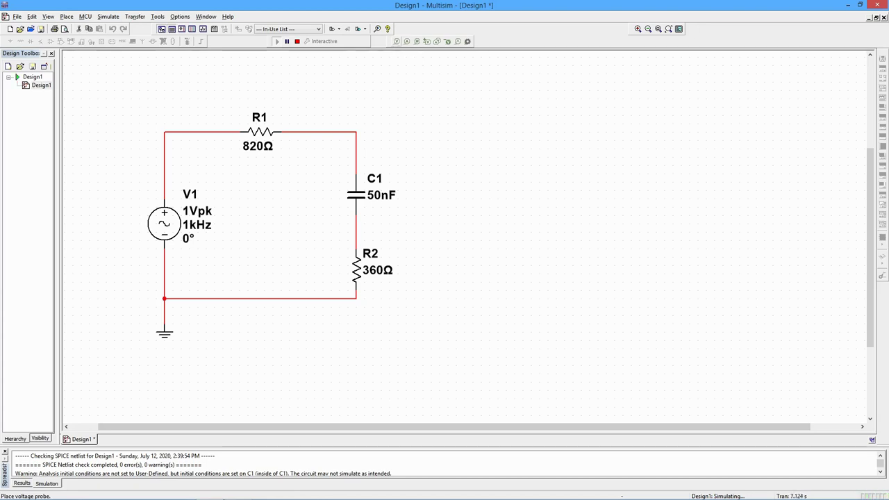
left_click(324, 133)
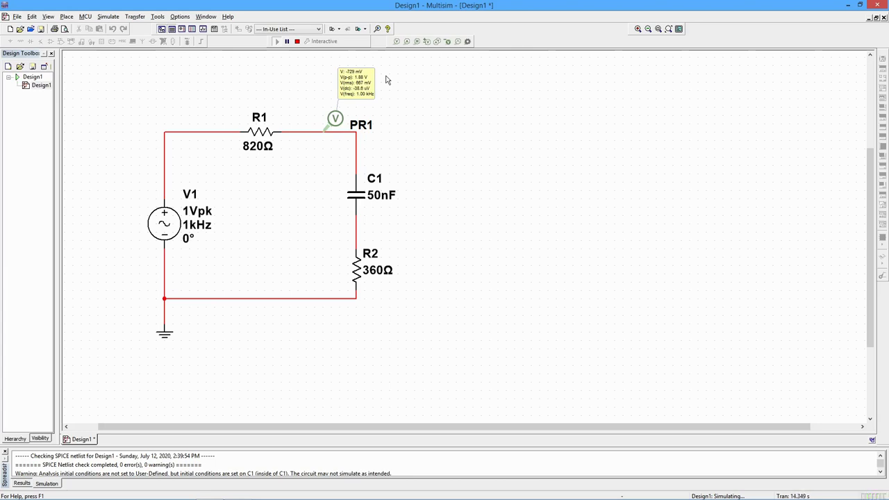
left_click(337, 122)
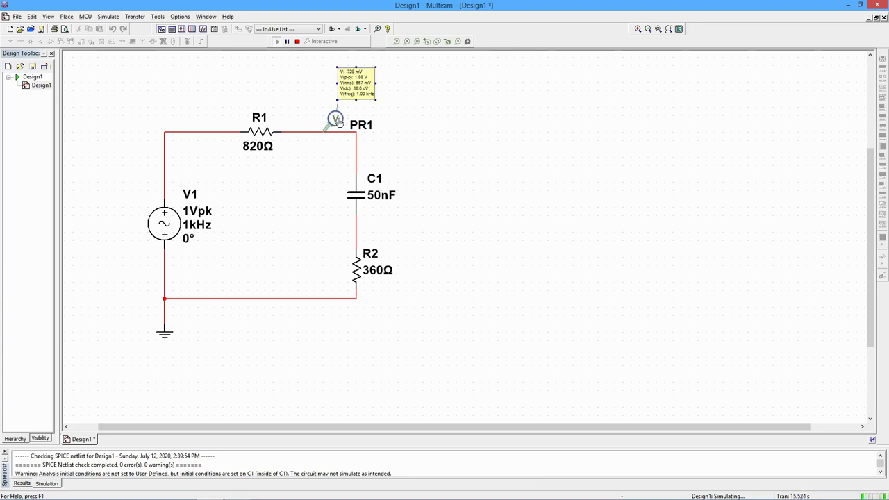
left_click_drag(337, 122, 368, 219)
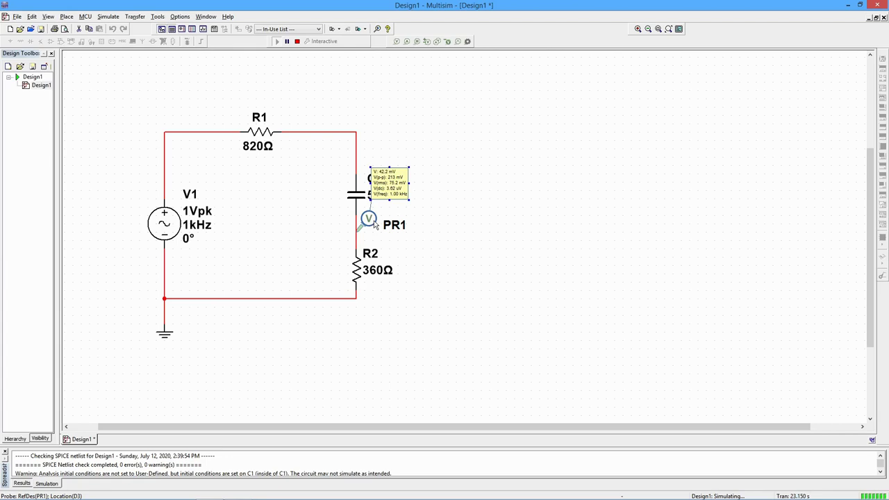
key("Delete")
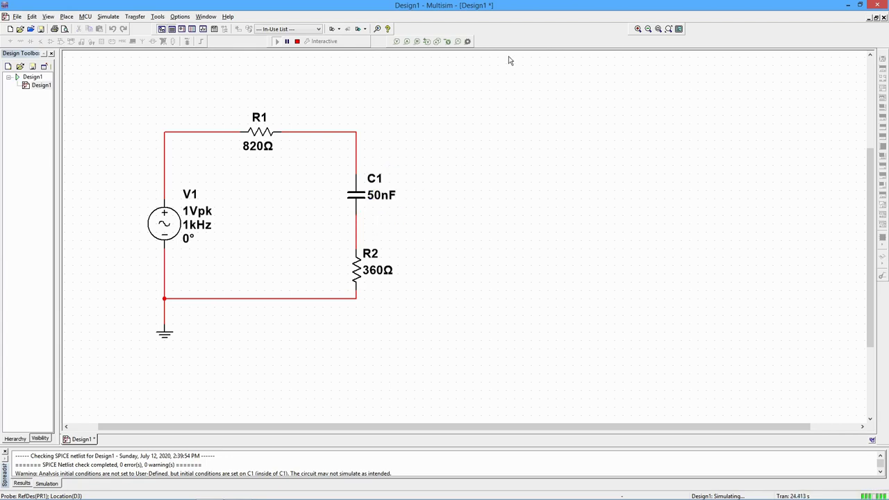
Place a current probe after R1 to read 209 uA rms, then delete it.
left_click(408, 43)
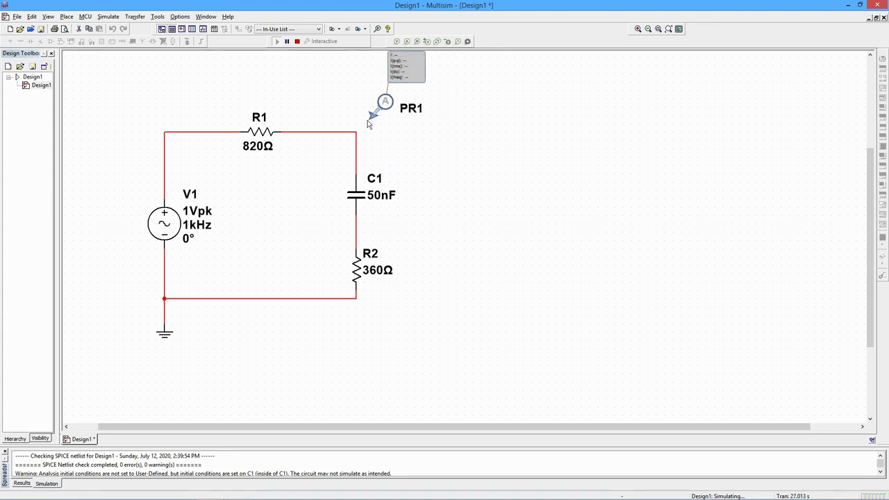
left_click(348, 133)
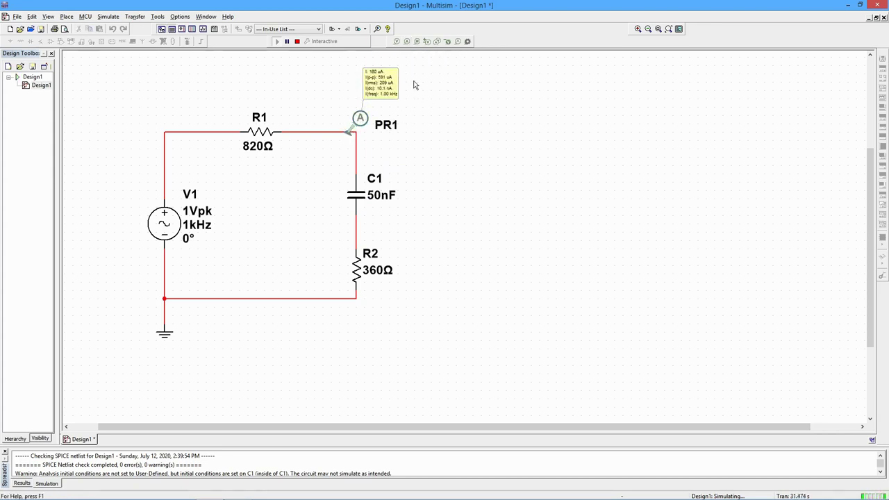
left_click(362, 123)
key("Delete")
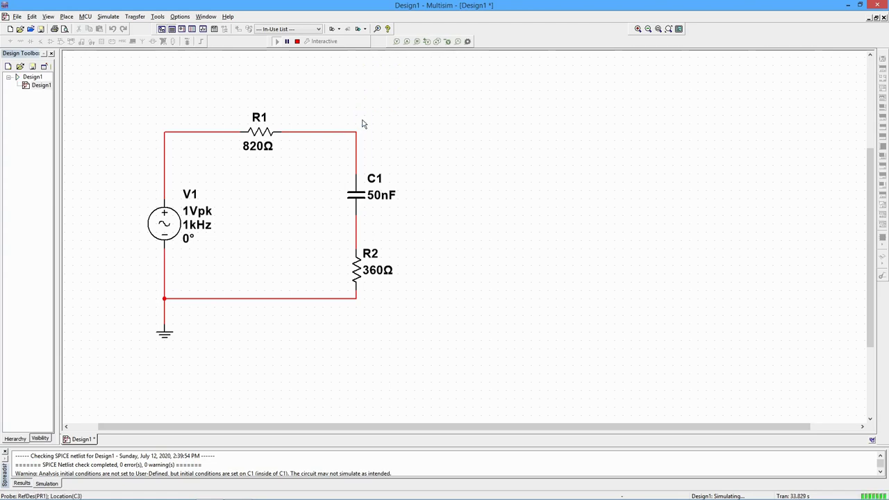
Place differential probe PR1 left of R1 with reference Ref1 at the C1–R2 node, reading 685 mV rms.
left_click(428, 42)
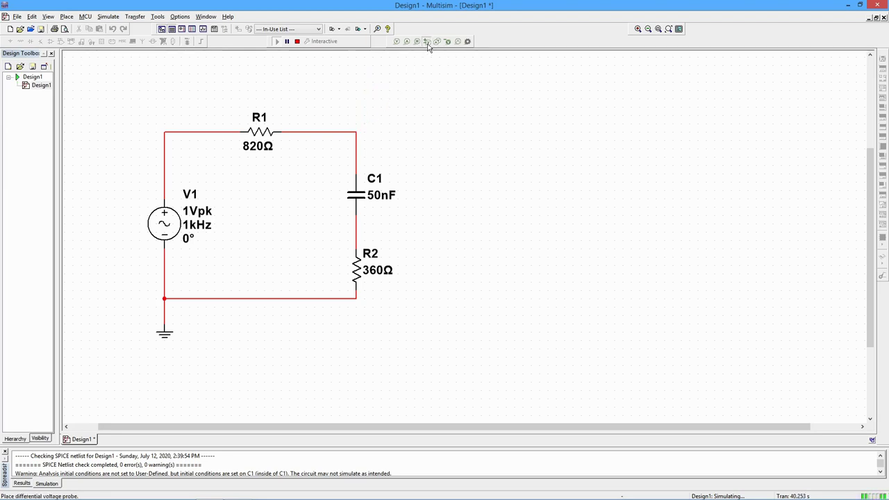
left_click(198, 133)
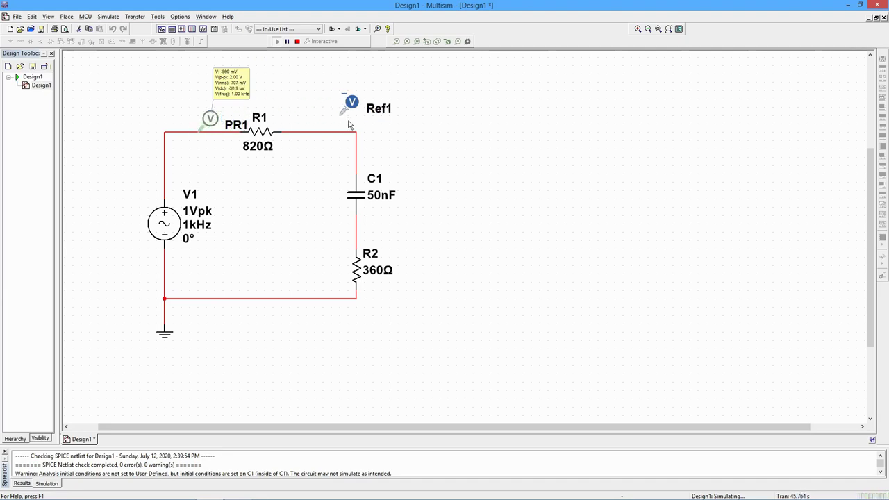
left_click(358, 237)
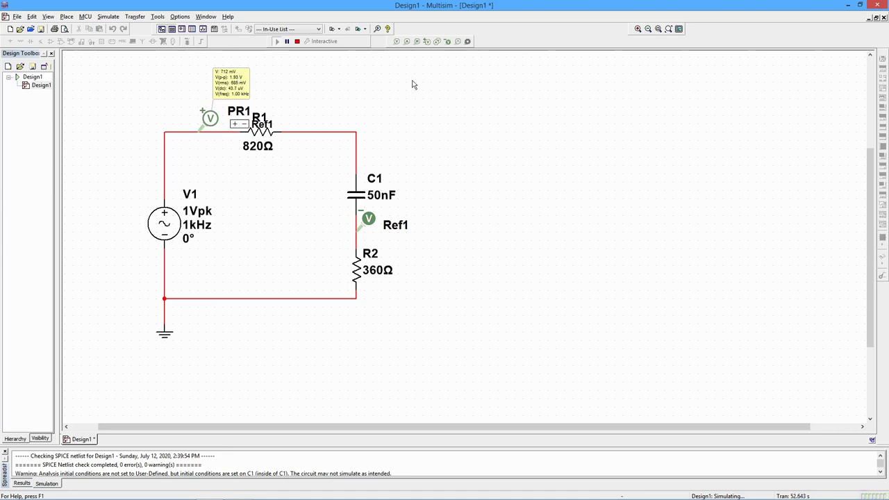
Stop the simulation and delete probes PR1 and Ref1.
left_click(297, 42)
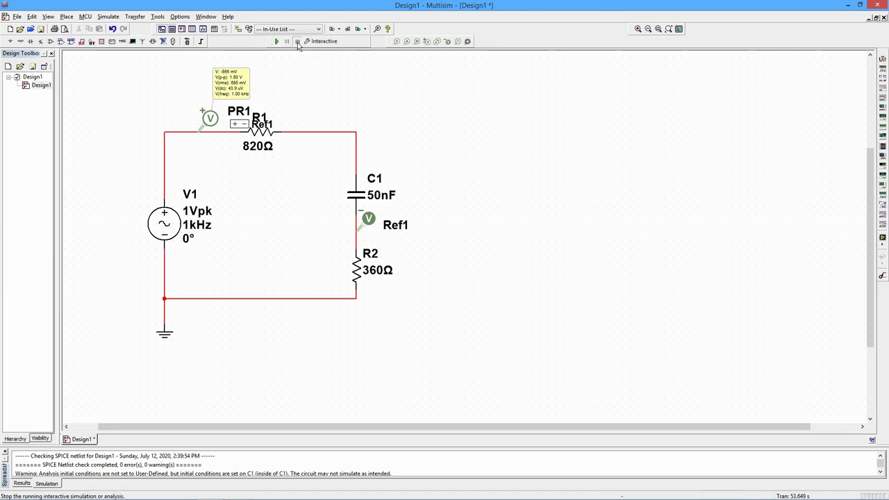
left_click(211, 118)
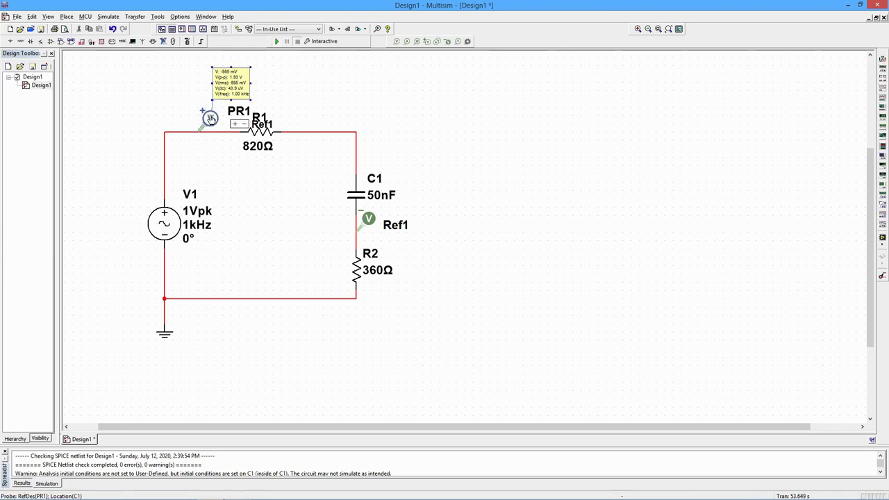
key("Delete")
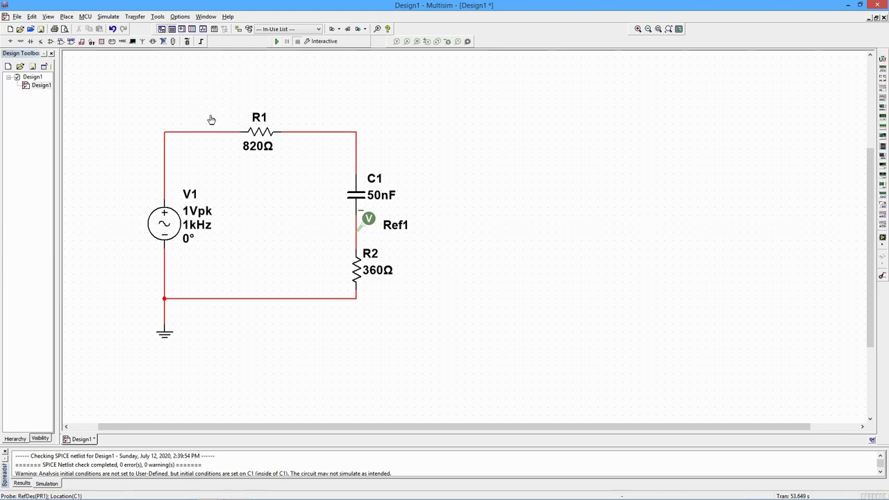
left_click(369, 221)
key("Delete")
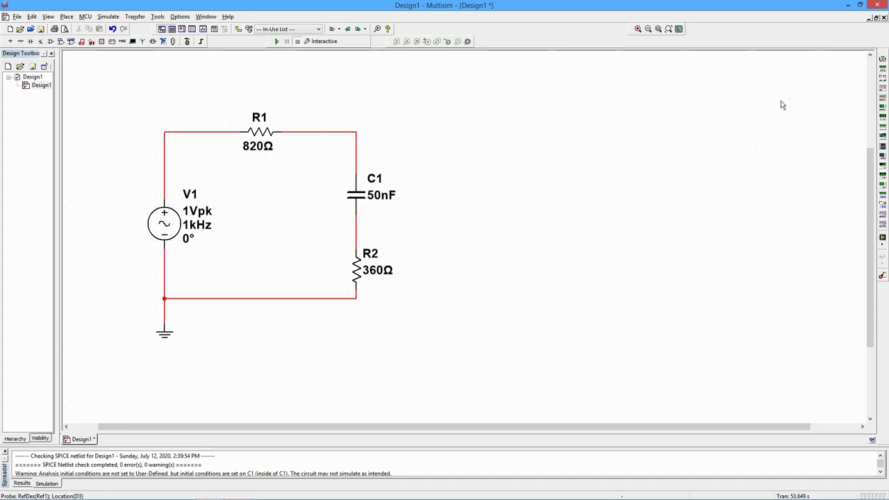
Place multimeter XMM1, wire + left of R1 and − to the C1–R2 node, and open its panel.
left_click(883, 61)
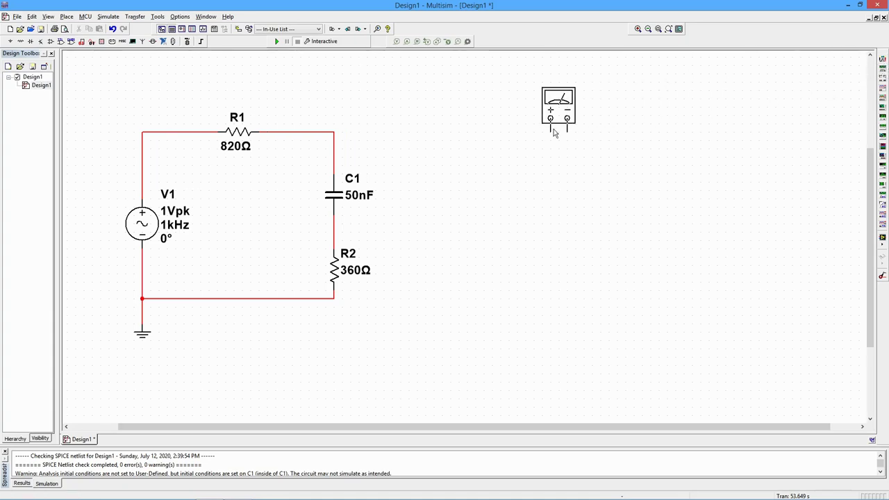
left_click(447, 107)
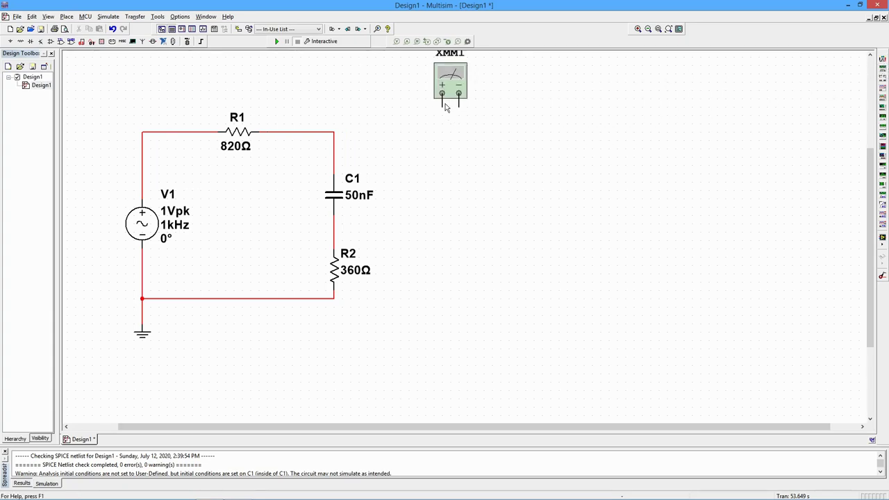
left_click(442, 105)
left_click(191, 132)
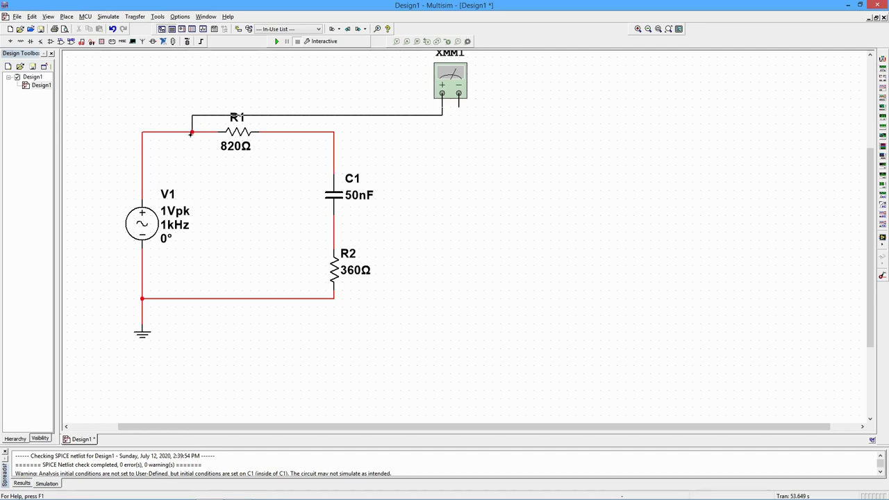
left_click(459, 105)
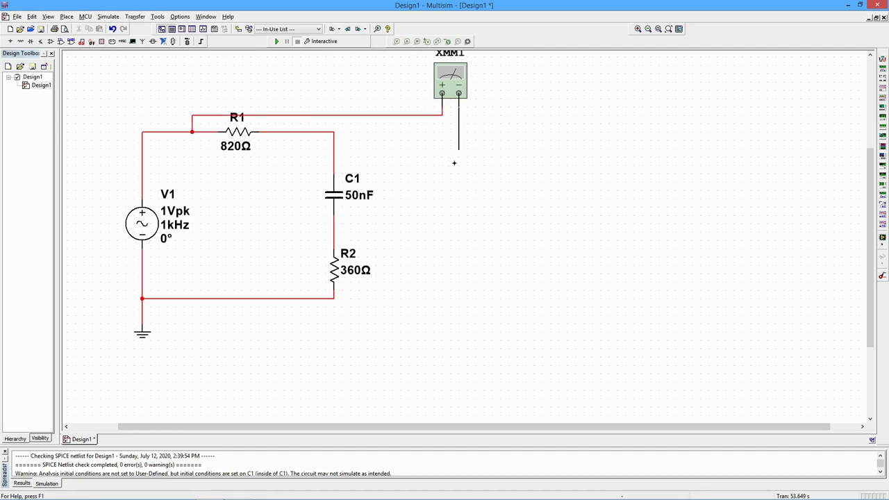
left_click(333, 224)
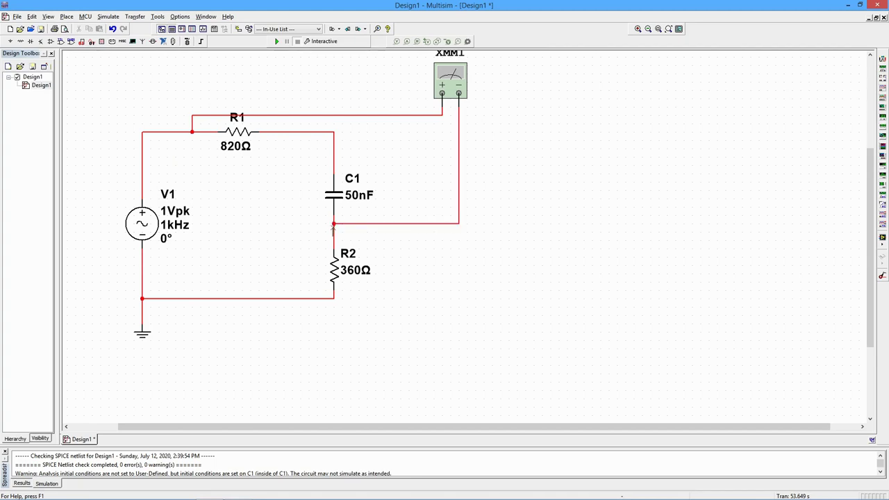
left_click(453, 84)
double_click(453, 83)
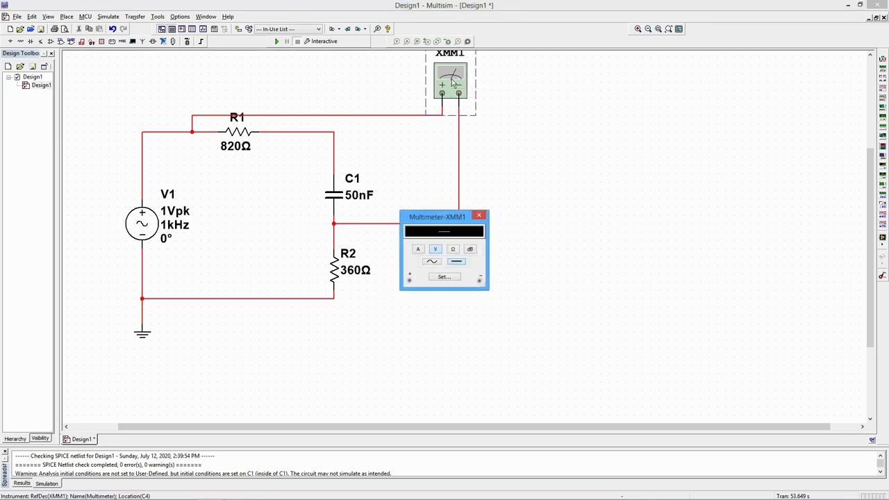
Switch XMM1 to AC, simulate to read 684.524 mV, stop, and delete the meter.
left_click(430, 263)
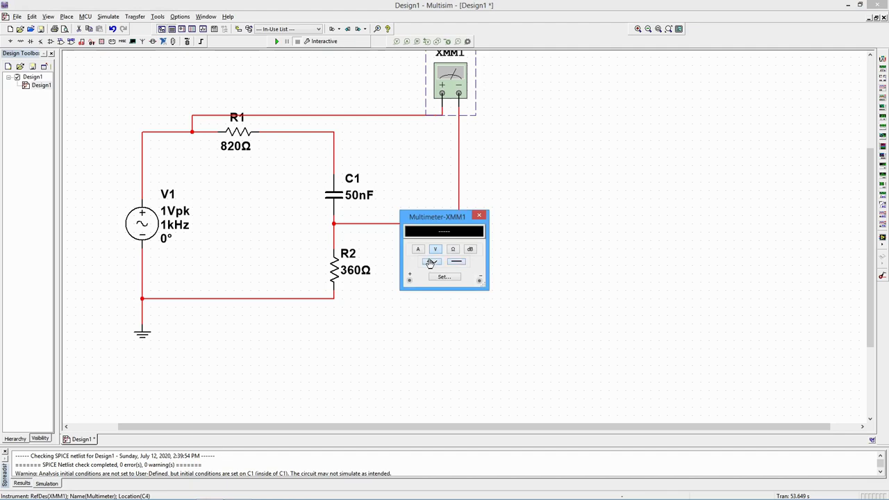
left_click(277, 43)
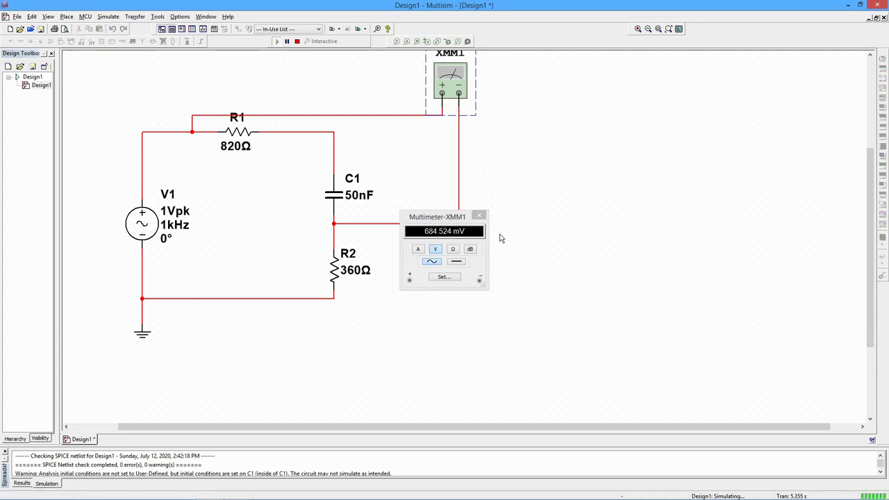
left_click(298, 43)
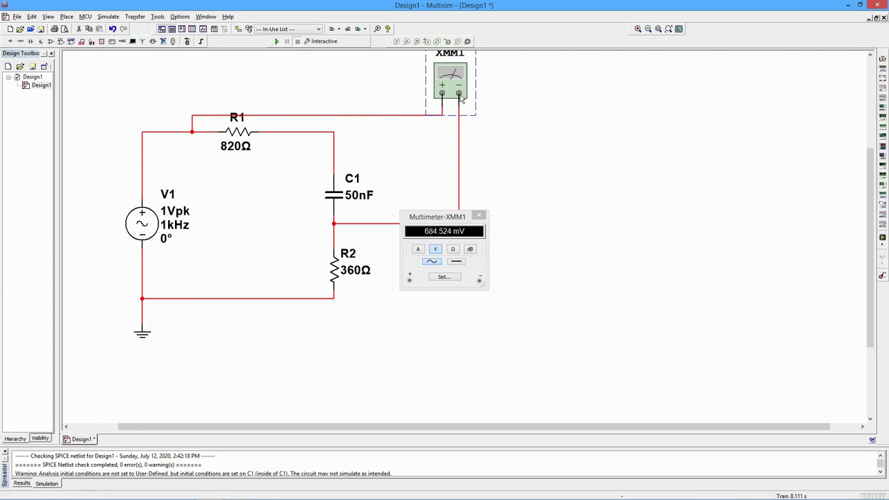
key("Delete")
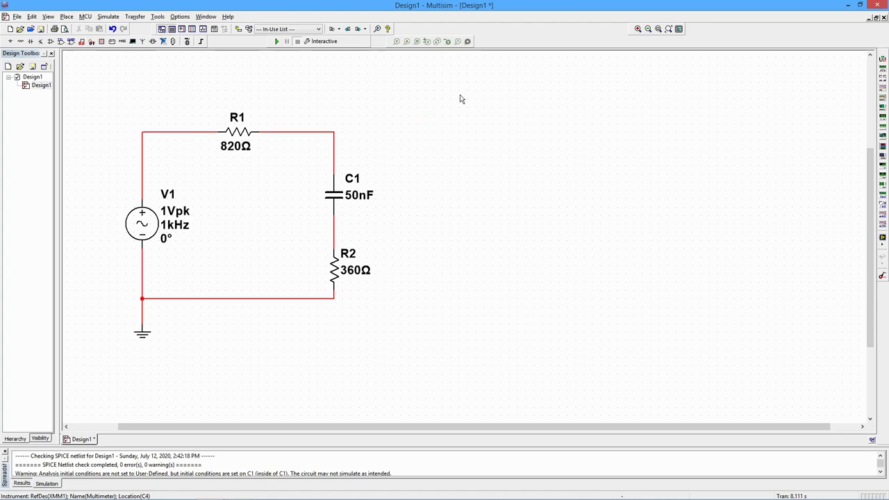
In Sheet properties, set net names to Show all so nodes 0, 1, 2 and 3 label the wires.
left_click(179, 16)
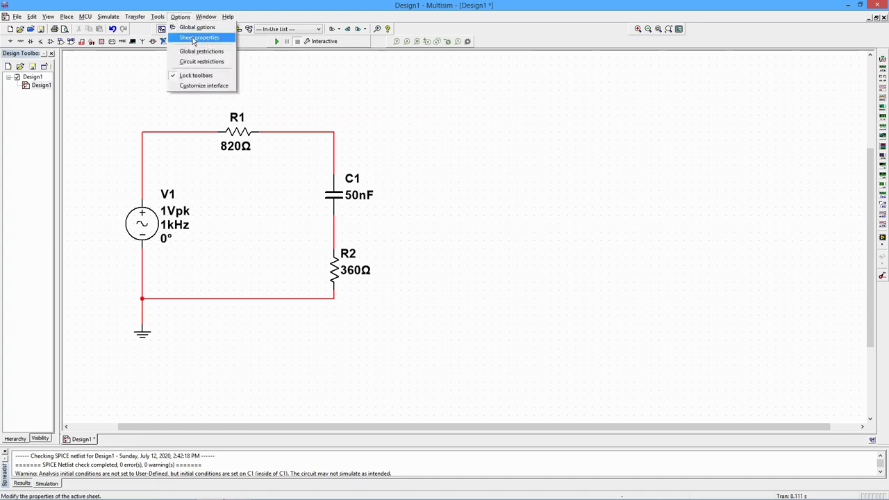
left_click(194, 38)
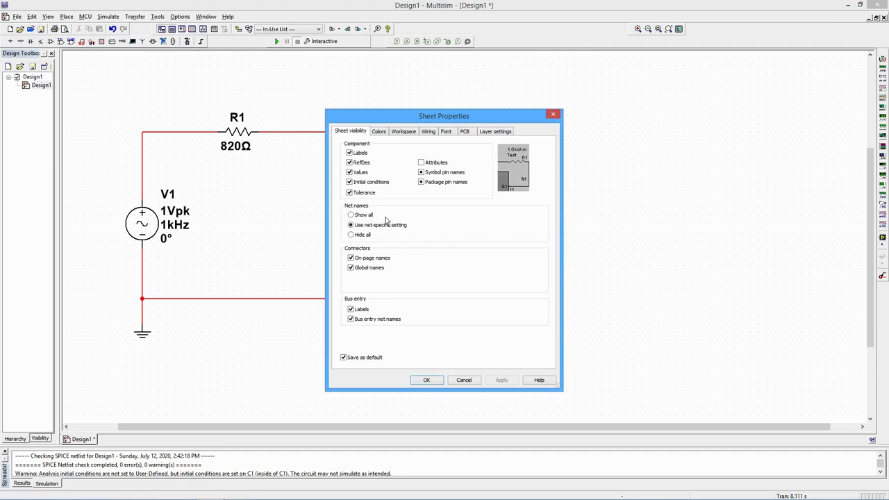
left_click(350, 215)
left_click(432, 383)
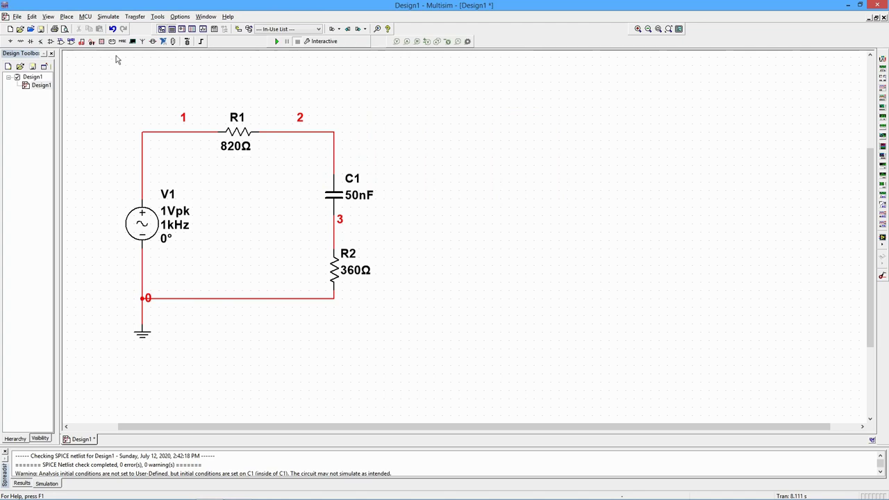
Select the Single Frequency AC analysis at 1 kHz with Magnitude/Phase complex number format.
left_click(108, 17)
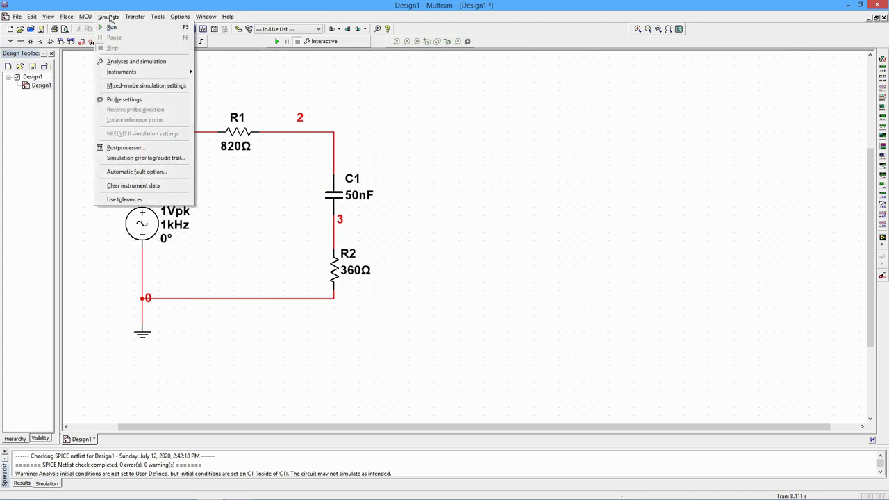
left_click(130, 65)
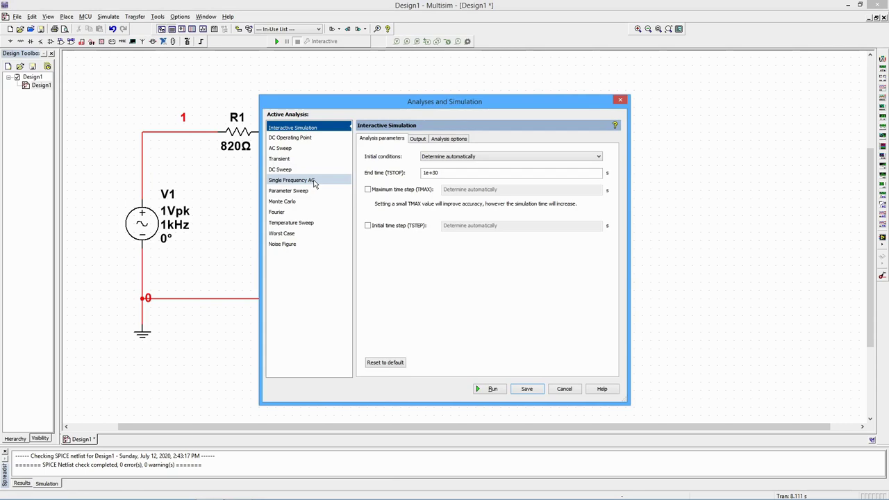
left_click(314, 181)
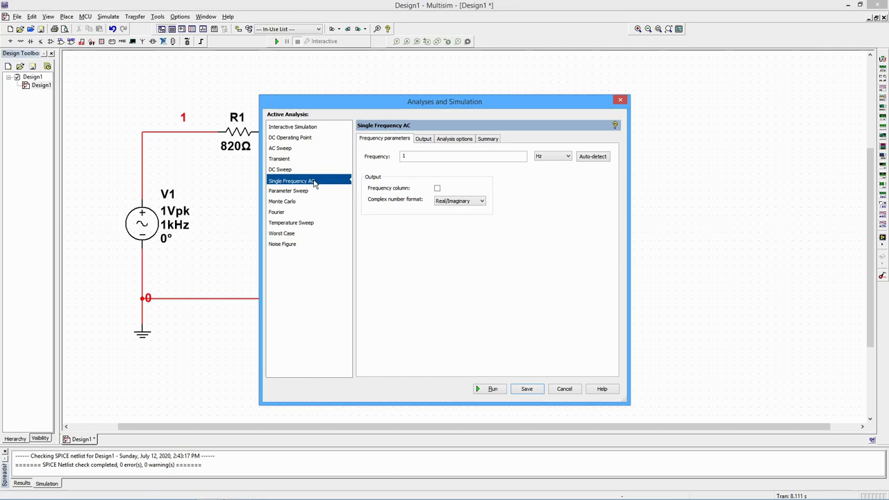
left_click(417, 155)
left_click(568, 157)
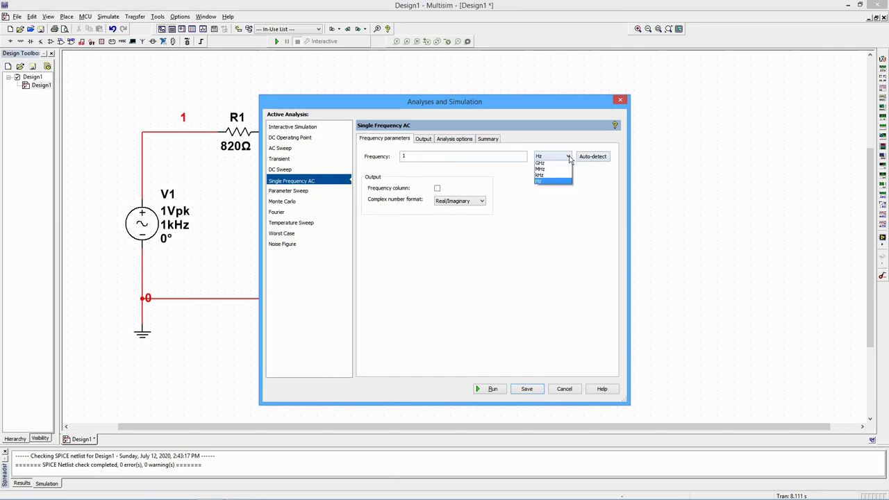
left_click(555, 177)
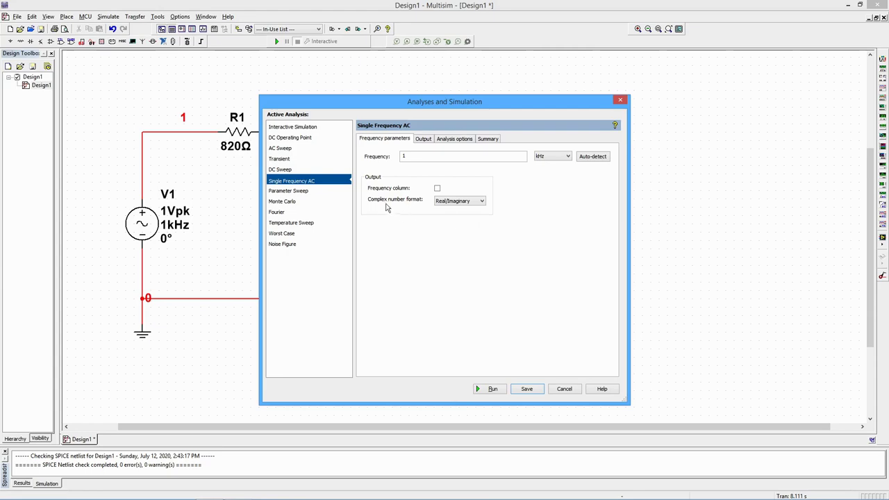
left_click(481, 201)
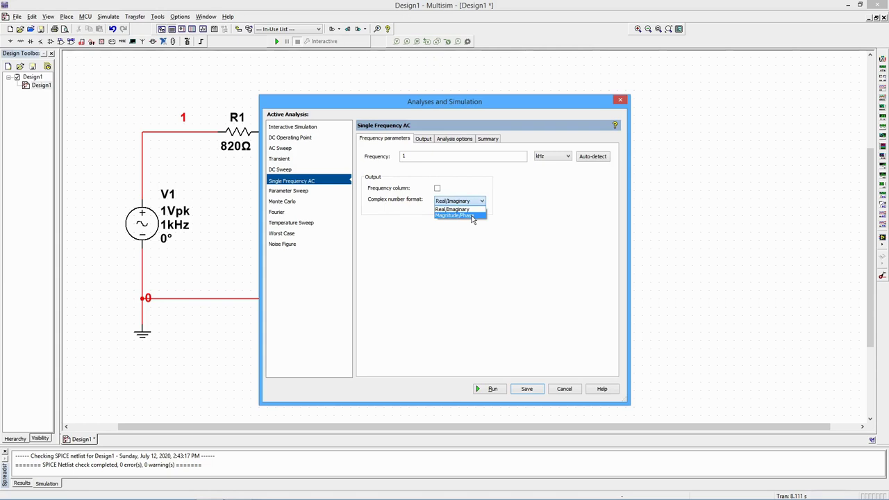
left_click(472, 217)
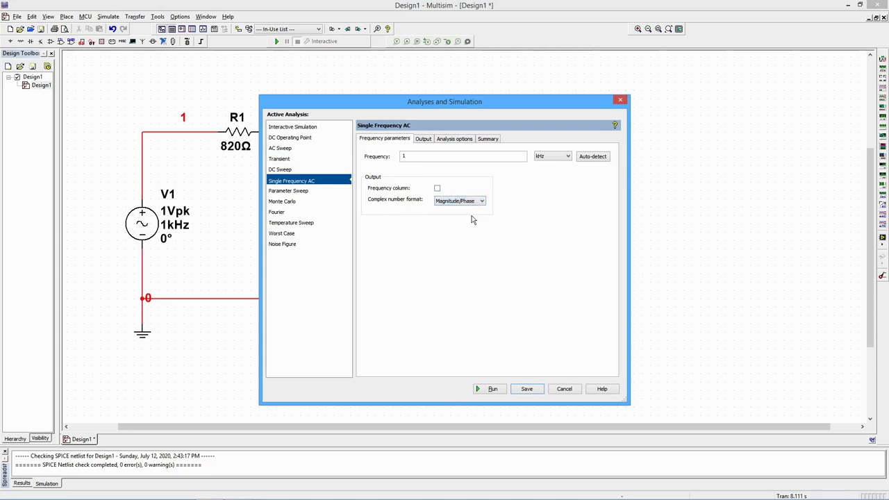
Add node voltages V(1), V(2) and V(3) to the selected output variables.
left_click(424, 139)
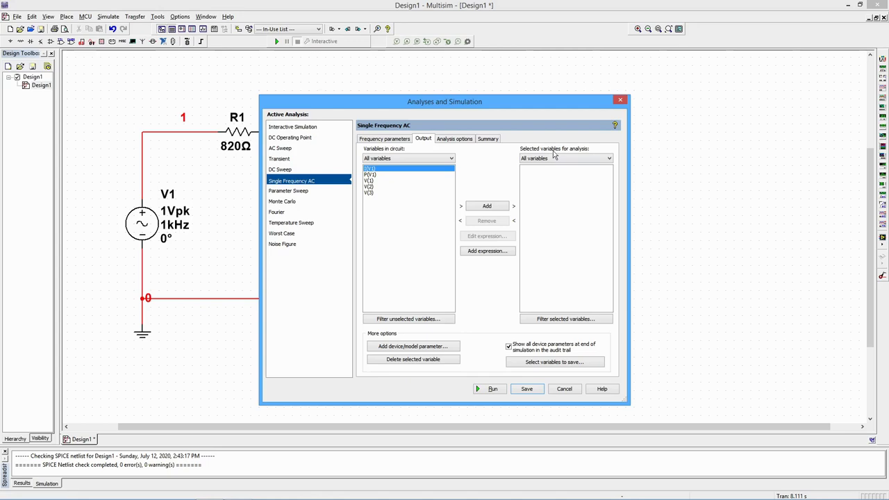
left_click(370, 181)
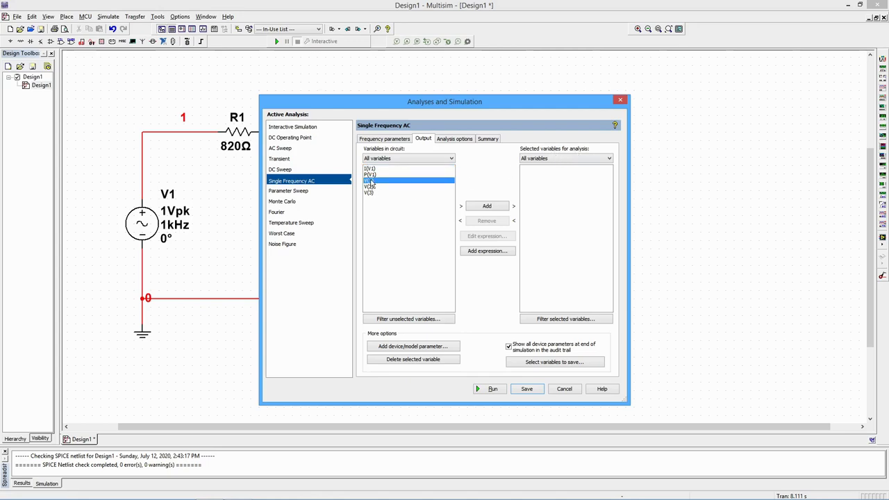
left_click(488, 207)
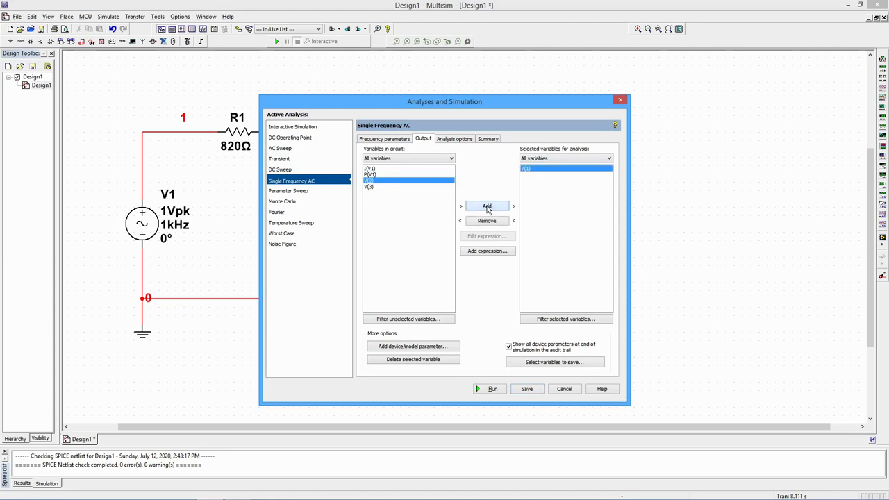
left_click(488, 207)
left_click(488, 208)
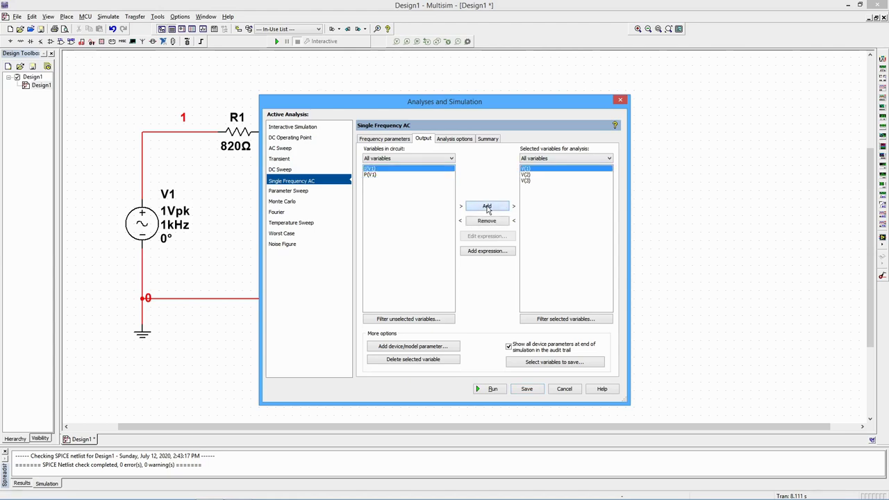
Build the expression V(1)-V(3) and add it as an analysis output.
left_click(499, 255)
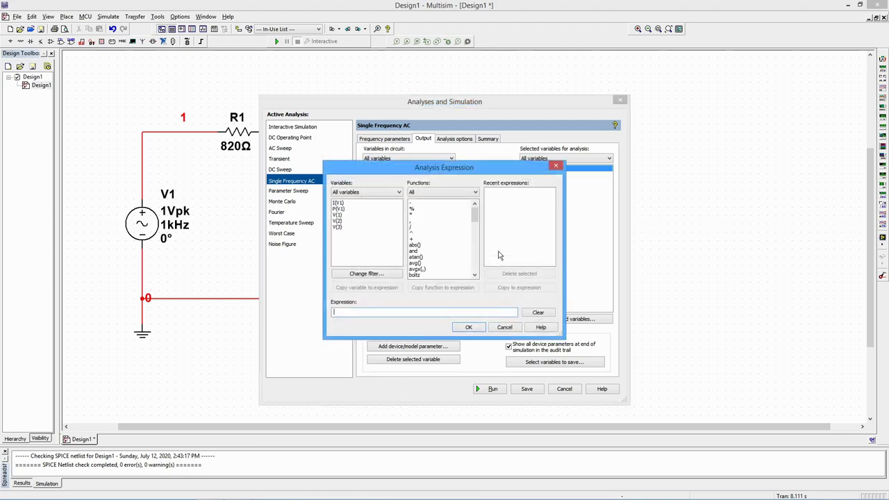
left_click(340, 216)
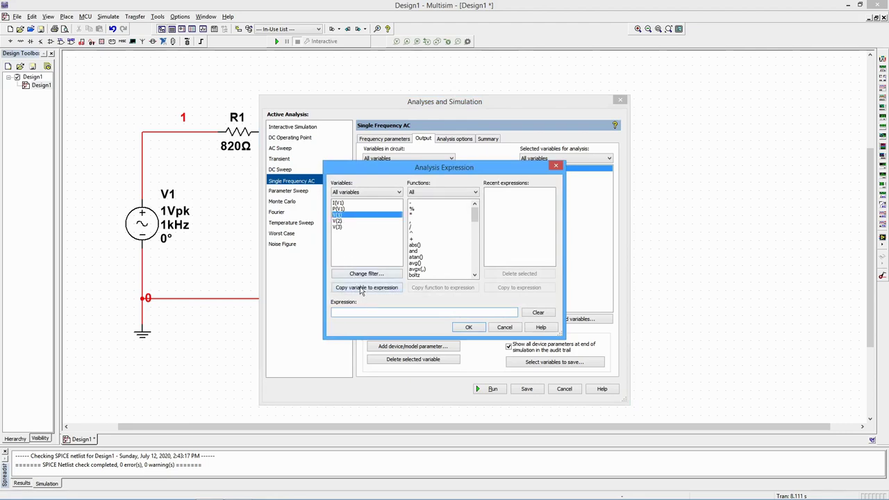
left_click(361, 289)
left_click(411, 204)
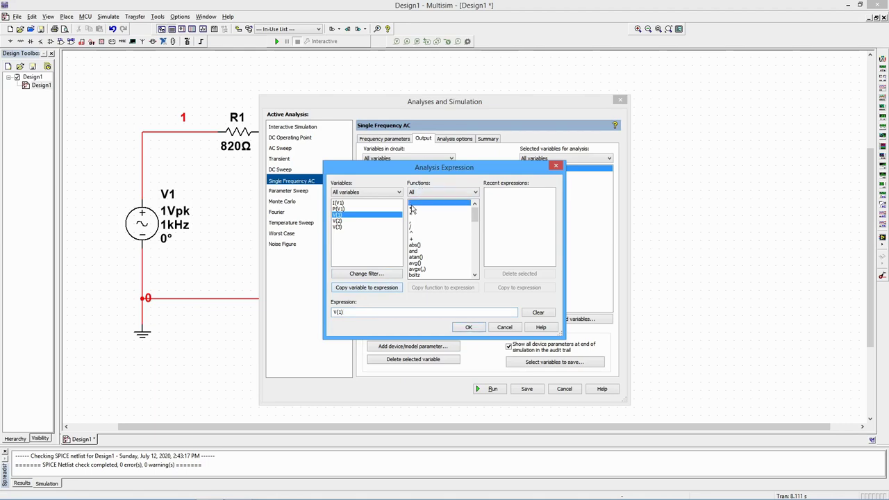
left_click(439, 289)
left_click(337, 228)
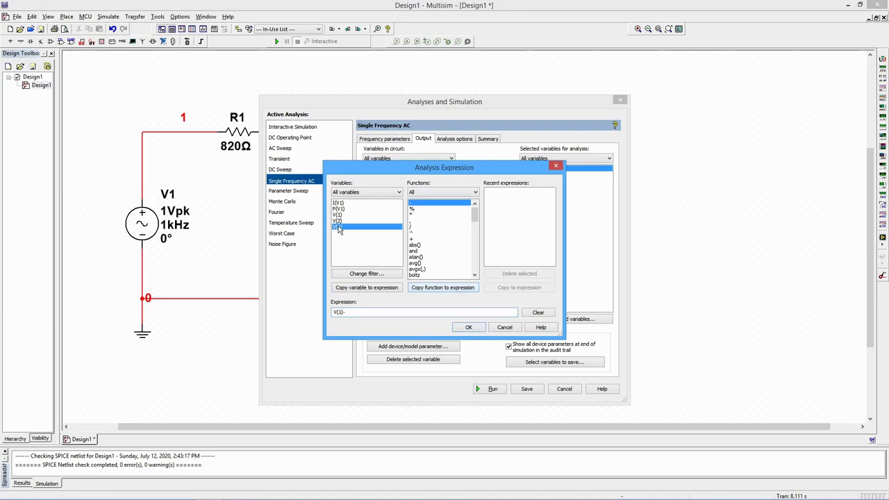
left_click(358, 293)
left_click(469, 327)
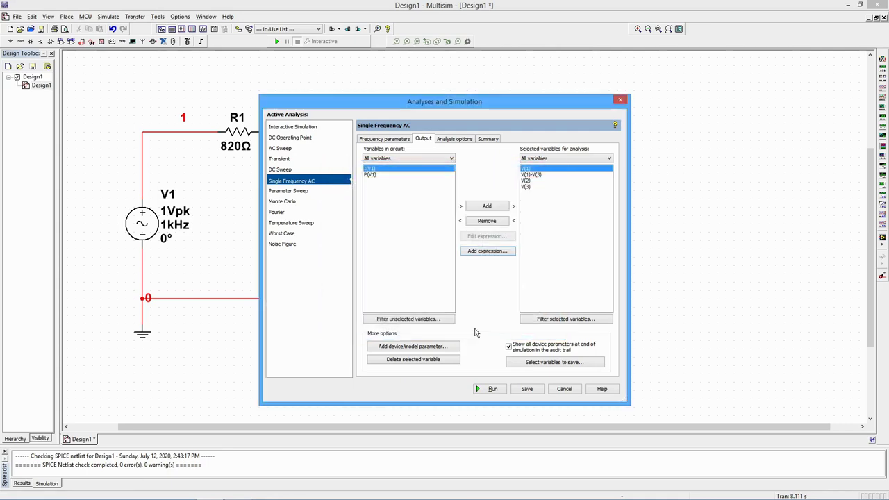
Run the analysis to get the 1000 Hz table, with V(1)-V(3) at 968.25849 m and -5.89424°.
left_click(546, 175)
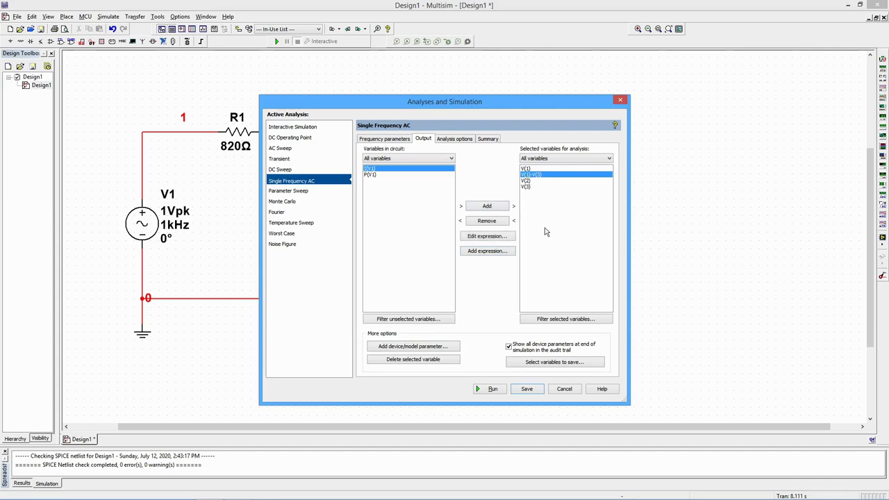
left_click(493, 390)
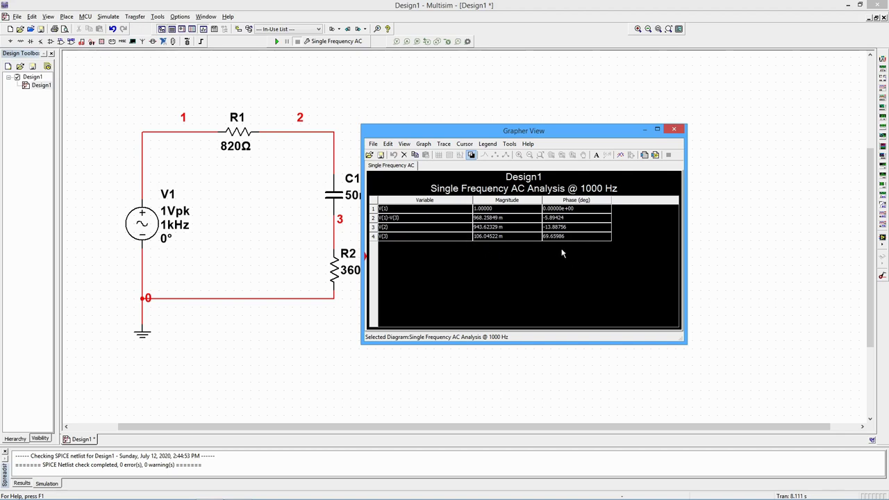
Give the results table a white background, then check page properties and the File menu without changes.
left_click(471, 155)
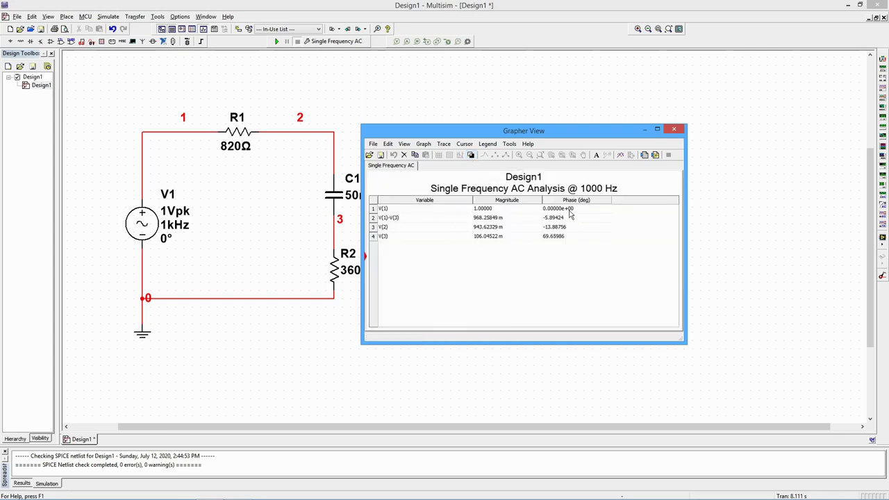
left_click(405, 145)
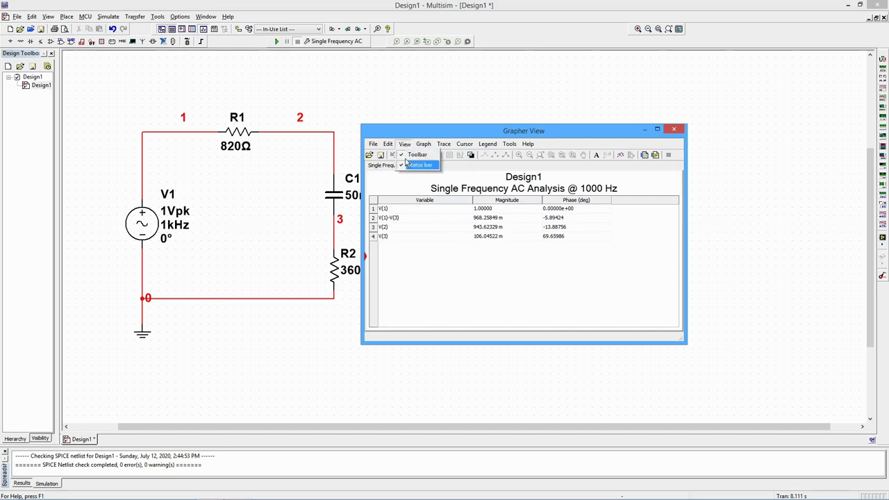
mouse_move(391, 145)
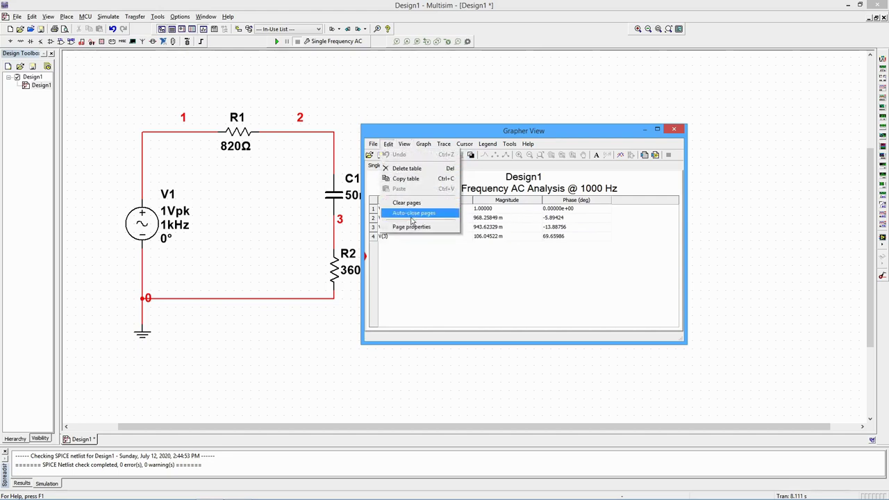
left_click(414, 230)
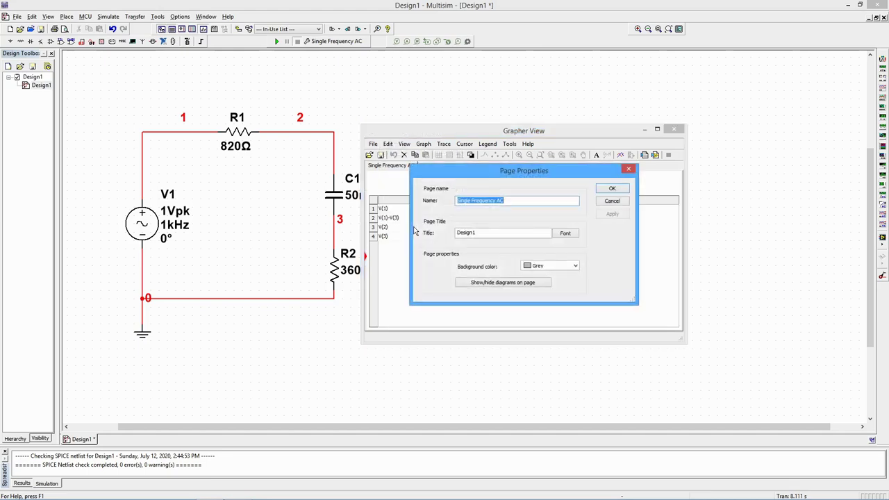
left_click(516, 203)
left_click(606, 203)
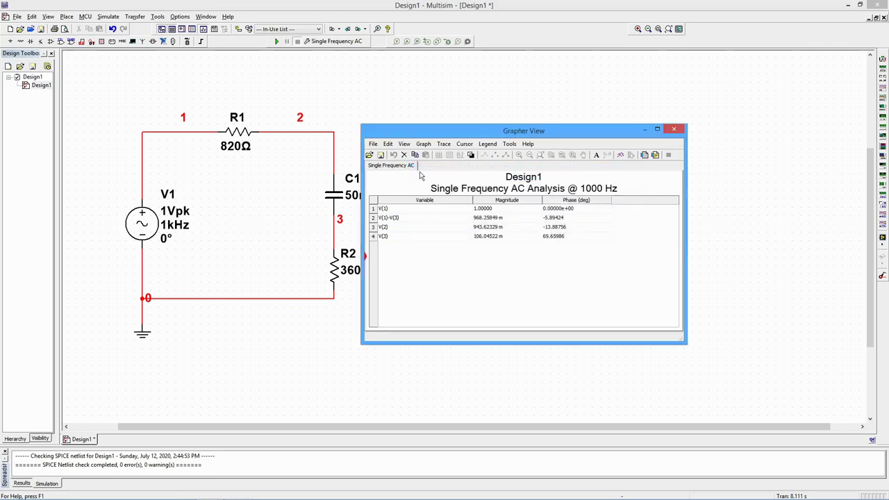
left_click(374, 144)
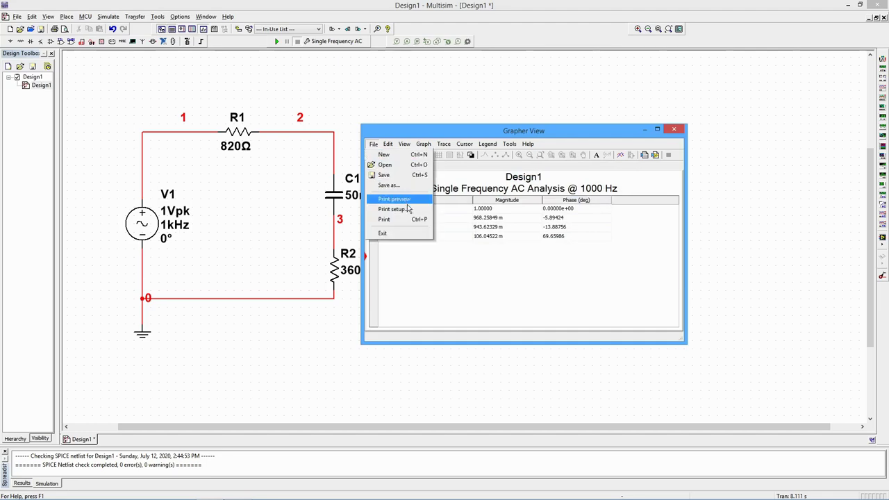
left_click(421, 128)
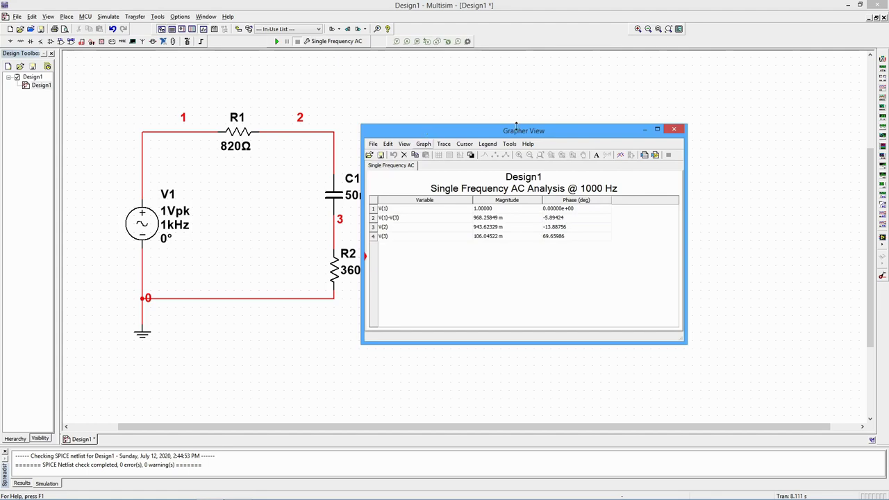
left_click(674, 129)
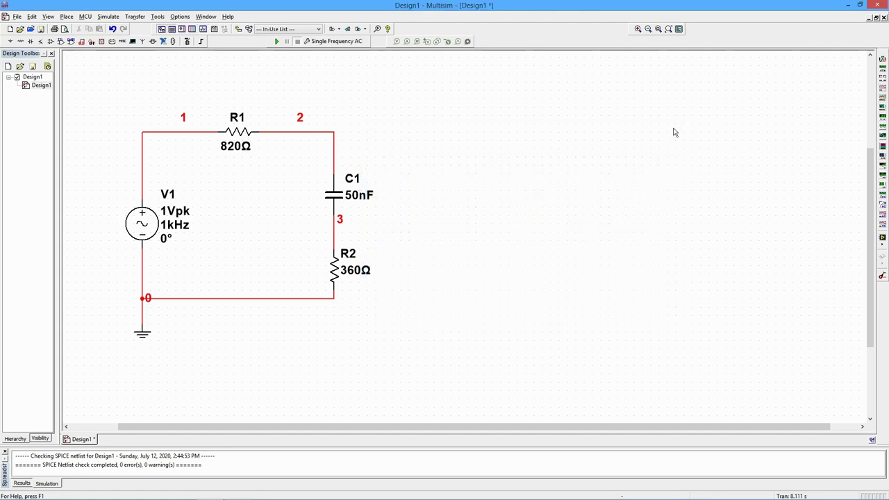